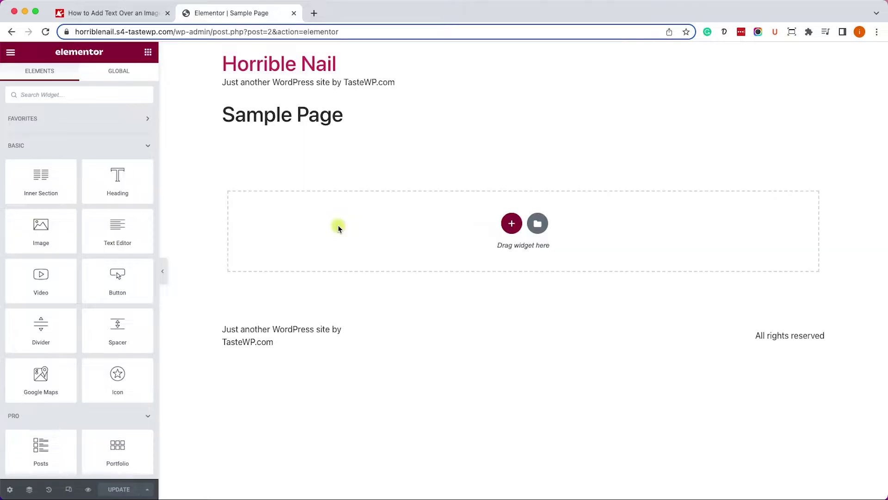
Step: Drop an Image widget onto the Sample Page and insert the red-sky mountain photo from the Media Library
left_click_drag(41, 226, 412, 227)
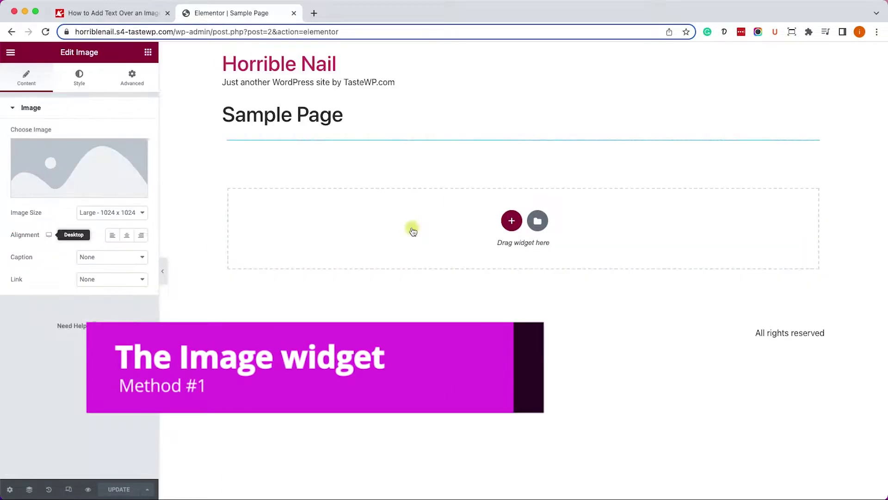
left_click(88, 164)
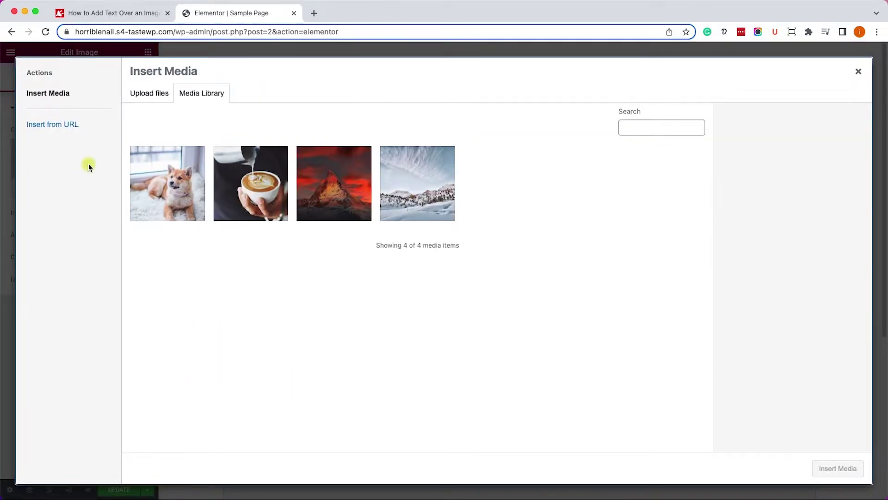
left_click(321, 202)
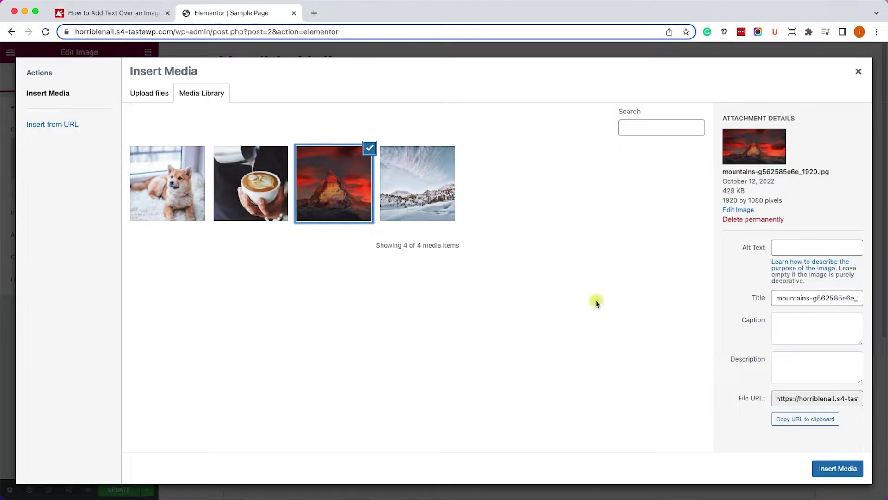
left_click(827, 469)
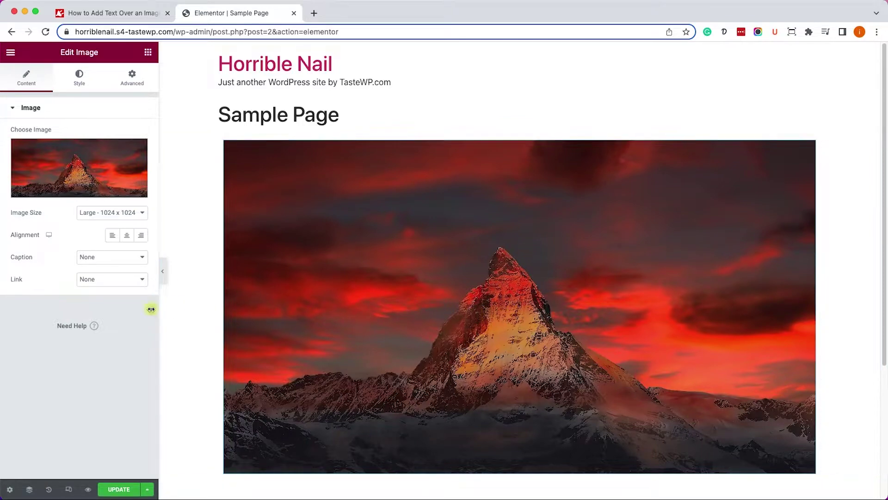
Step: Switch the image caption to Custom Caption and enter the text MOUNTAIN
left_click(116, 260)
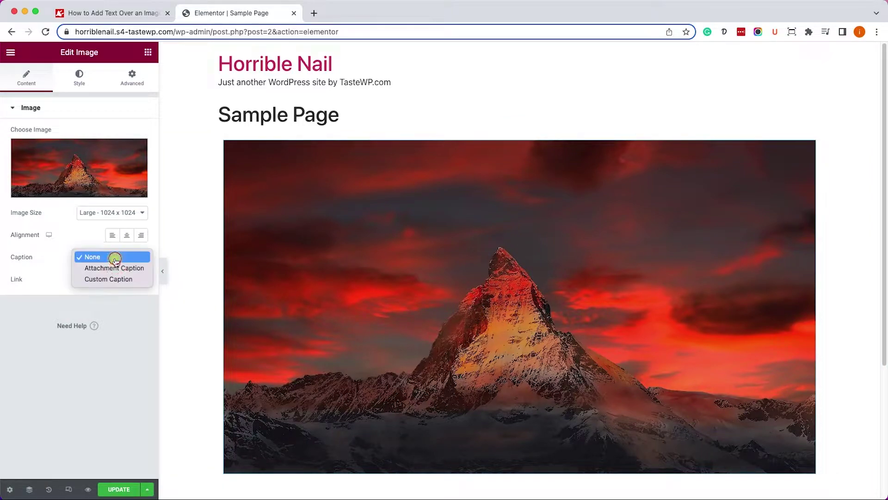
left_click(115, 279)
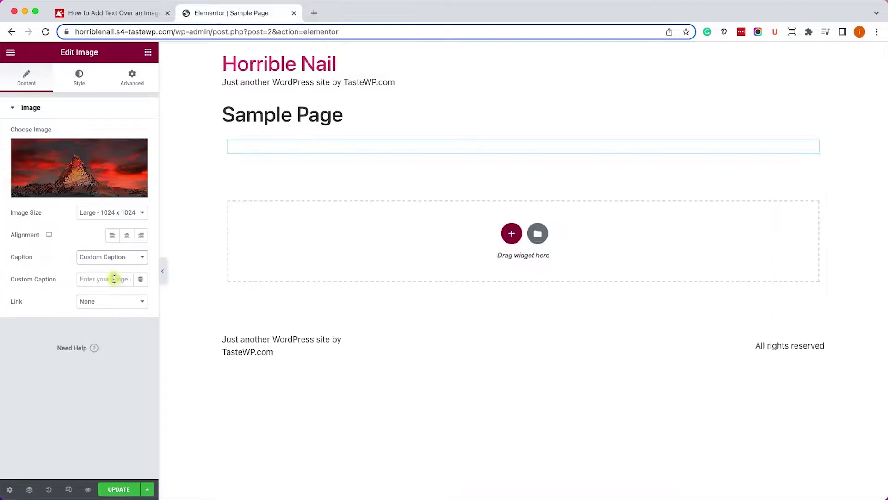
left_click(102, 280)
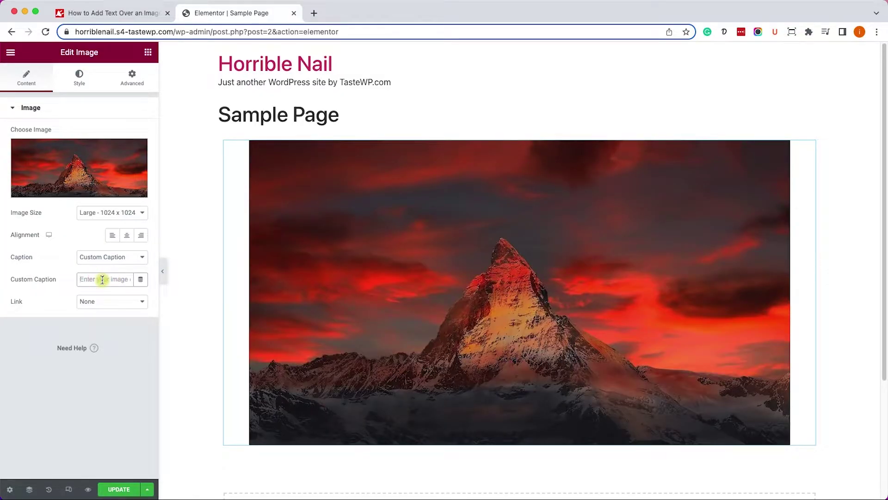
type("MOUNTAIN")
scroll(366, 363, "down", 1)
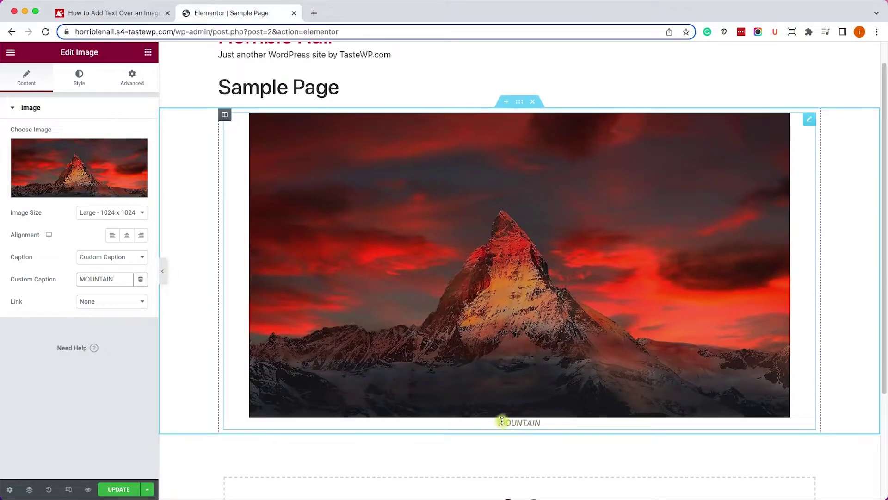
Step: Set the caption text colour to black (#000000)
left_click(78, 82)
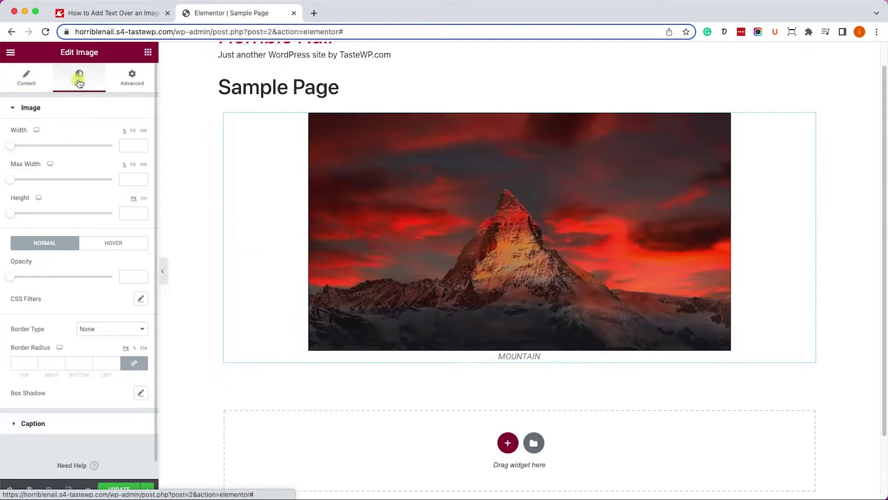
left_click(91, 424)
left_click(141, 184)
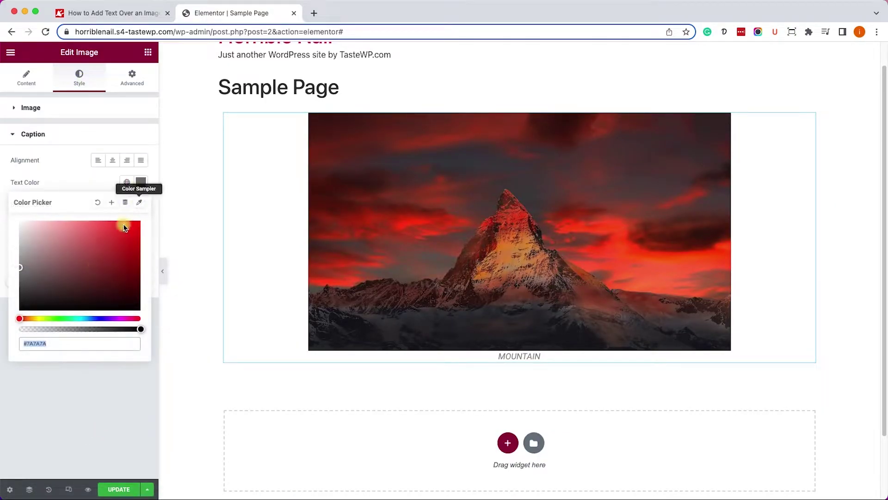
left_click_drag(91, 264, 20, 317)
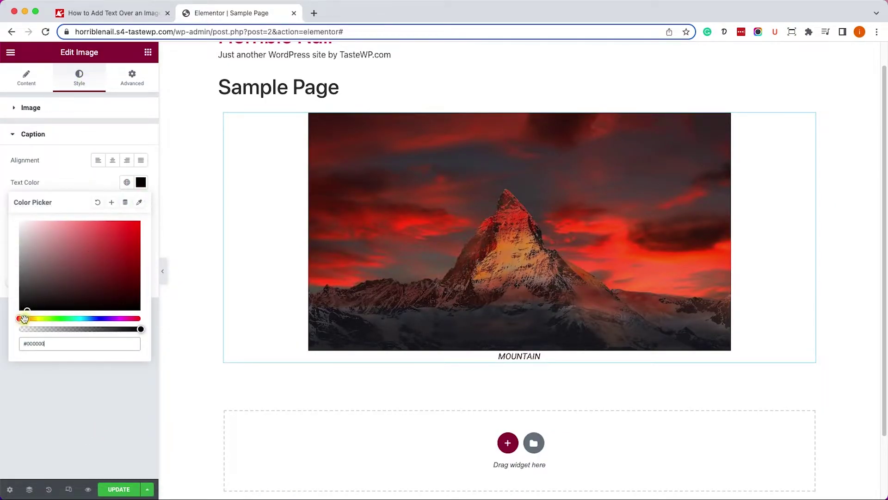
left_click(141, 182)
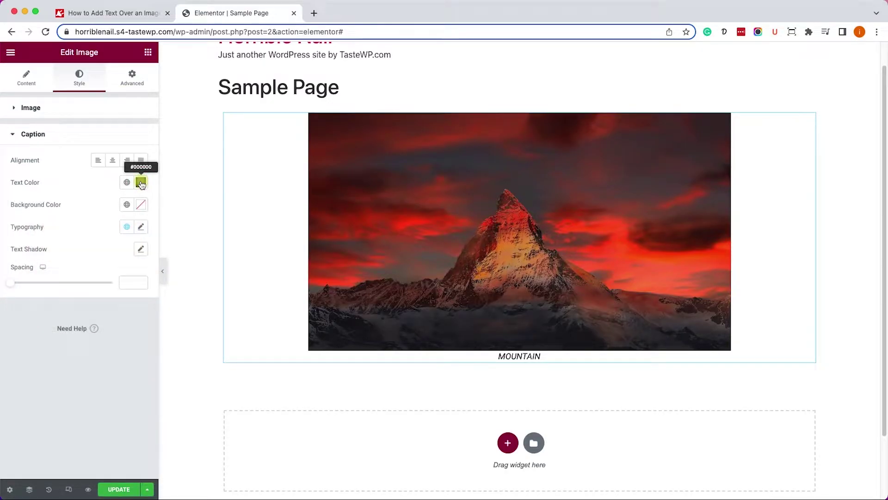
Step: Set the caption typography to size 79, Bold weight and letter spacing 10
left_click(140, 227)
left_click_drag(25, 306, 54, 313)
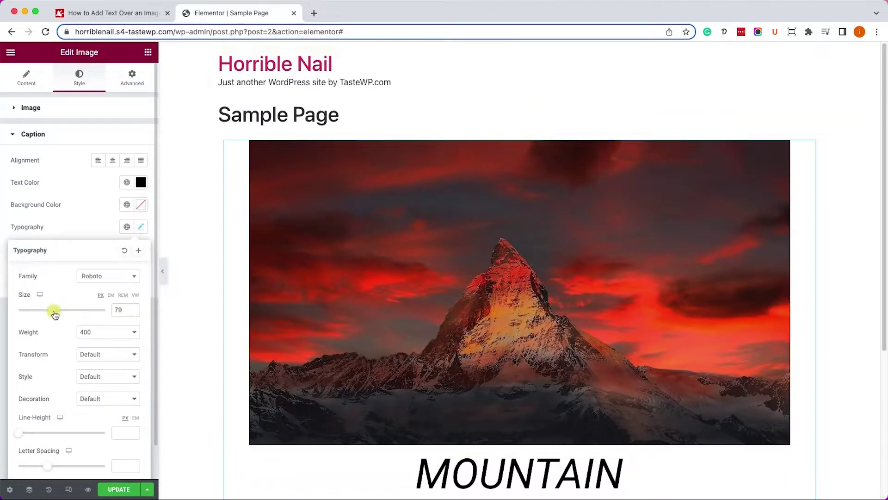
left_click(92, 333)
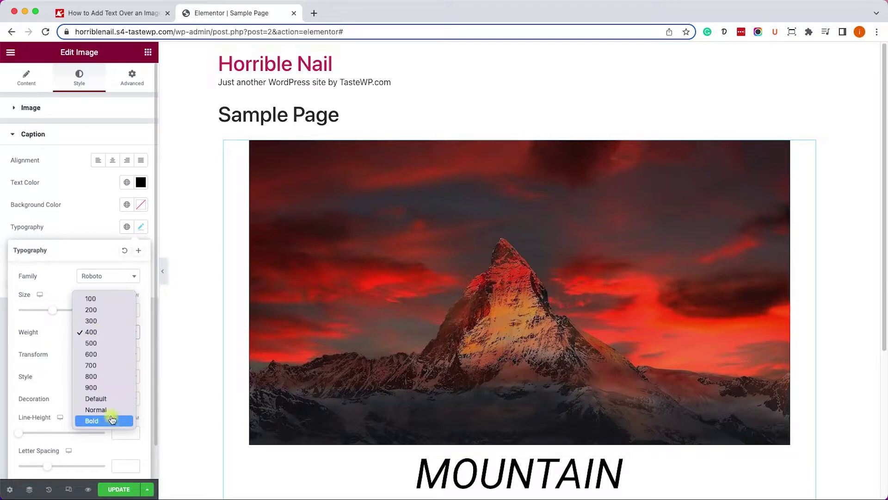
left_click(112, 419)
scroll(113, 407, "down", 2)
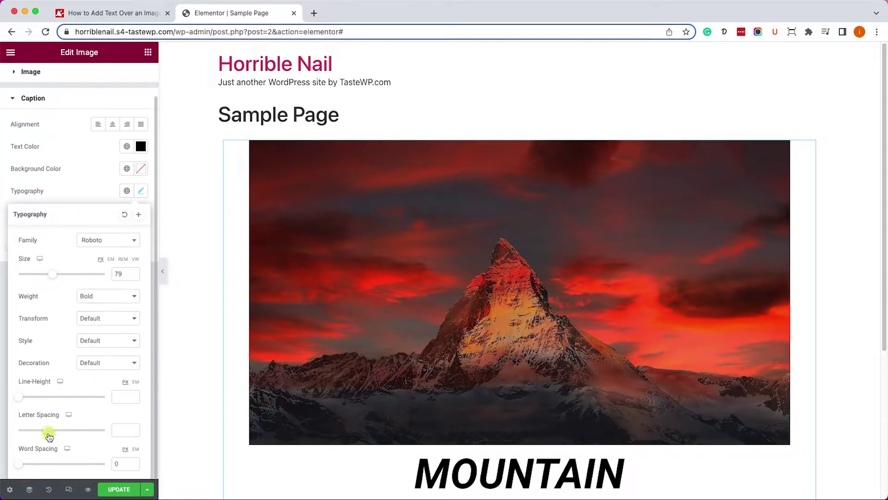
left_click_drag(50, 434, 119, 432)
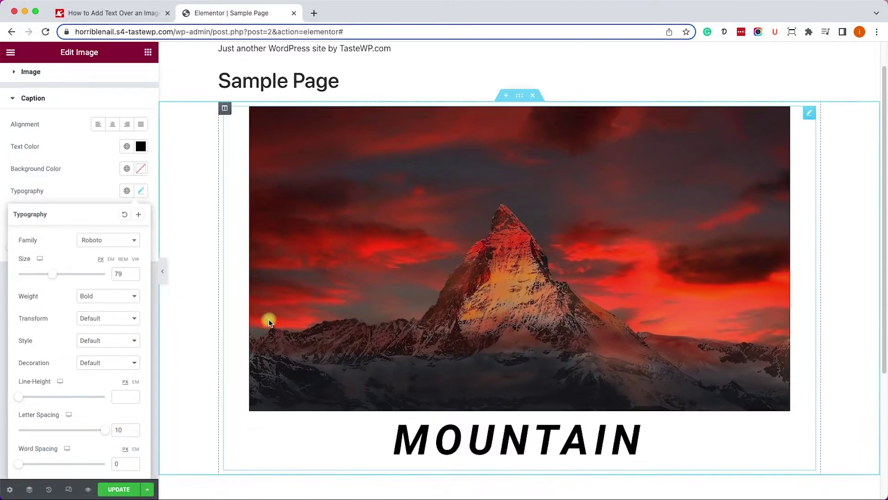
scroll(267, 320, "down", 2)
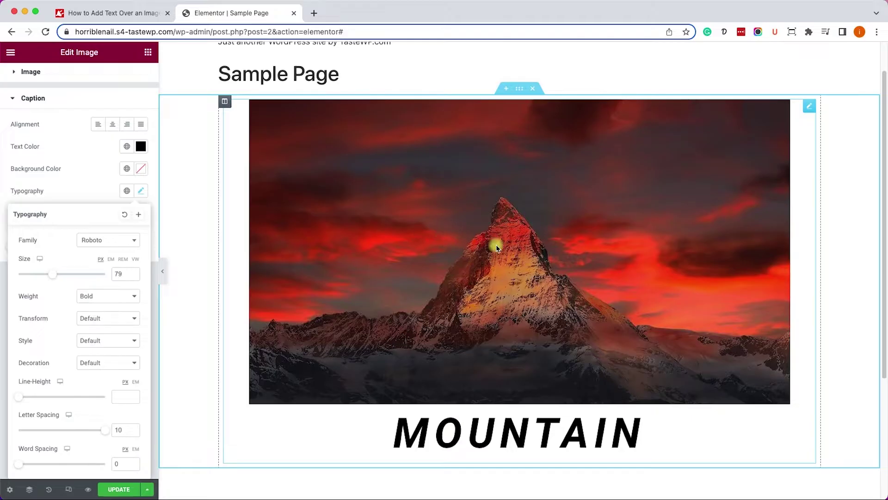
left_click(140, 191)
scroll(105, 255, "up", 2)
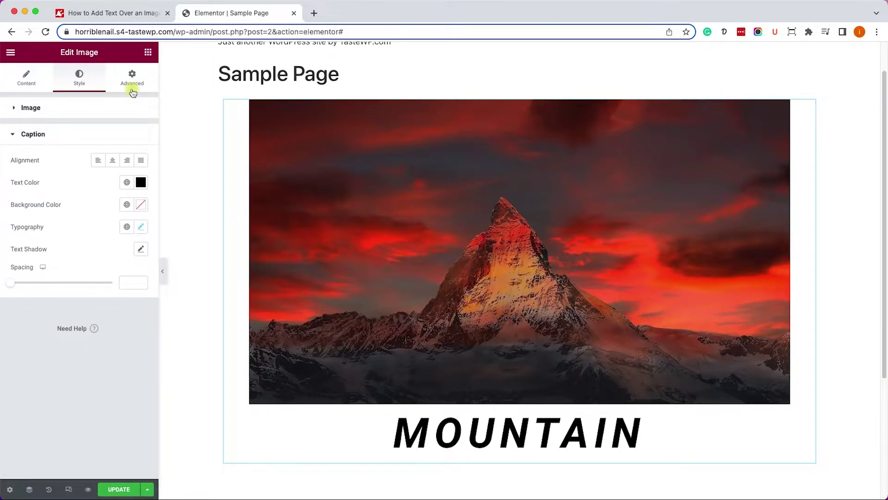
Step: Open the image's Custom CSS panel and copy the caption CSS declarations from the tutorial article
left_click(130, 85)
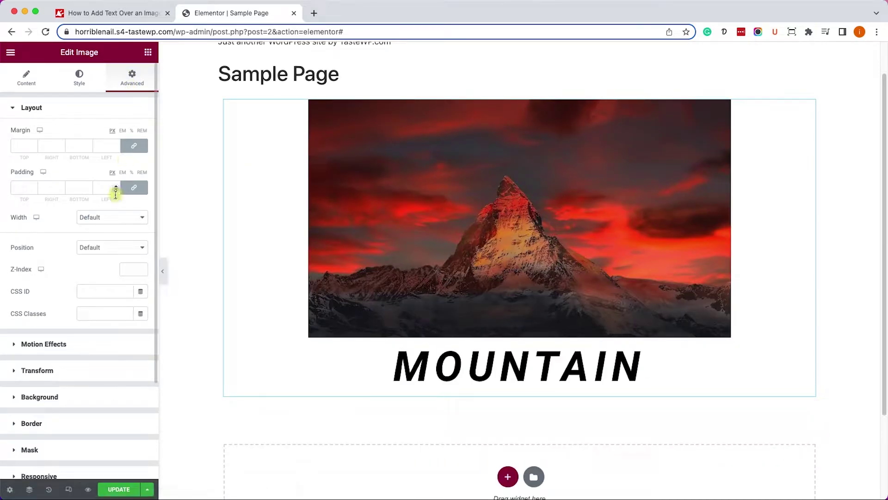
scroll(110, 240, "down", 5)
left_click(38, 406)
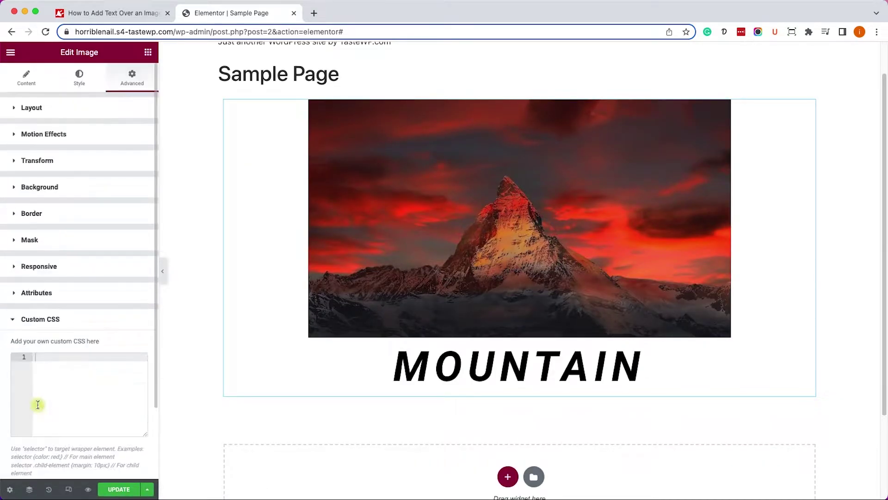
left_click(91, 14)
scroll(235, 282, "down", 15)
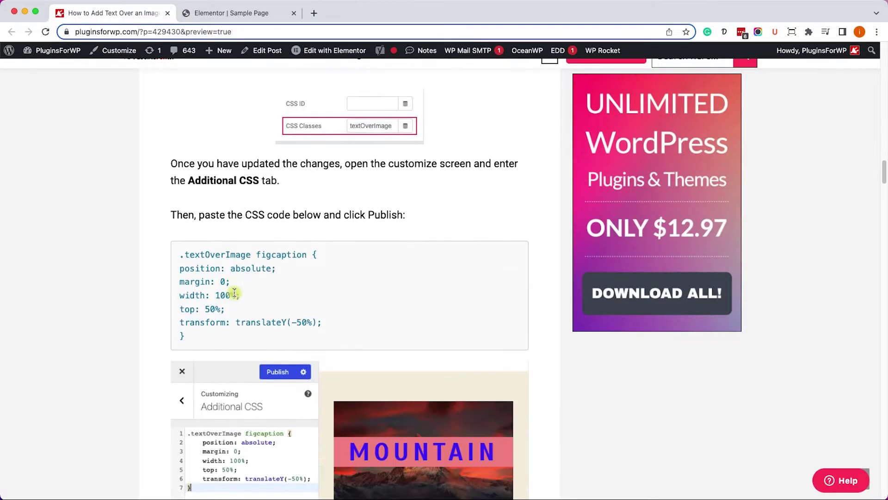
left_click_drag(340, 324, 179, 264)
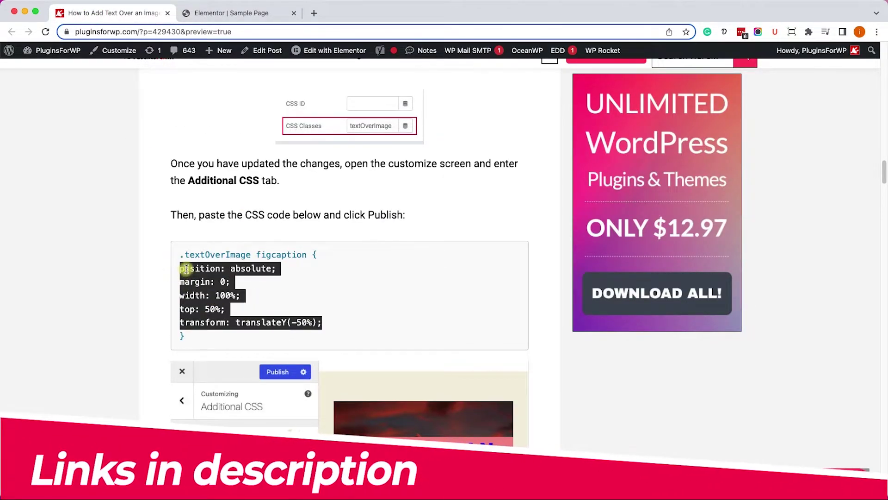
right_click(185, 268)
left_click(209, 293)
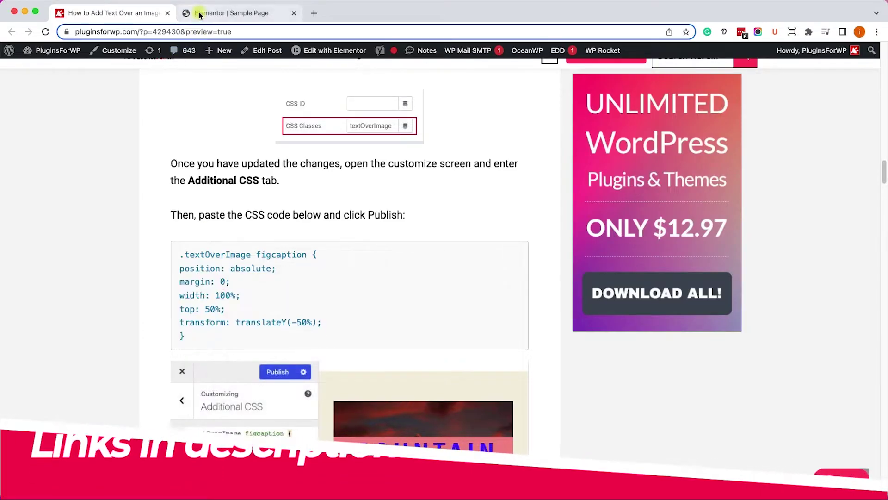
Step: Write a 'selector figcaption {' rule in Custom CSS containing the pasted declarations
left_click(234, 13)
left_click(84, 370)
type("se")
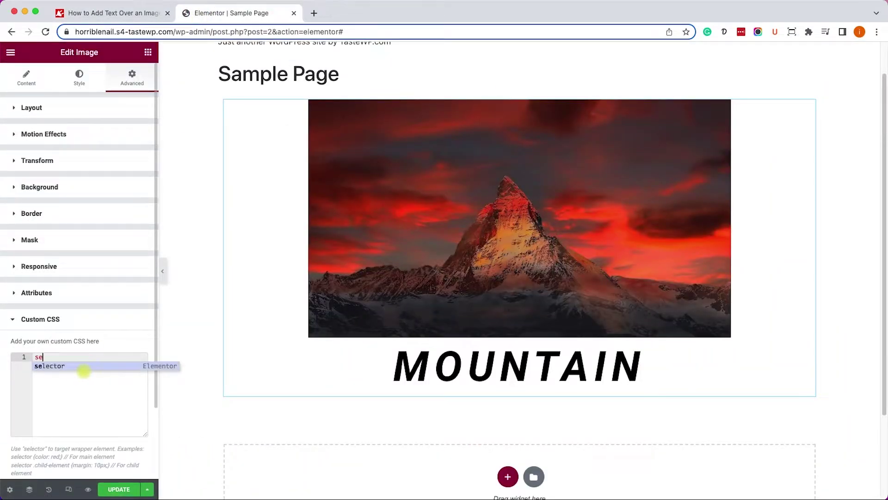
type("lector figcaption")
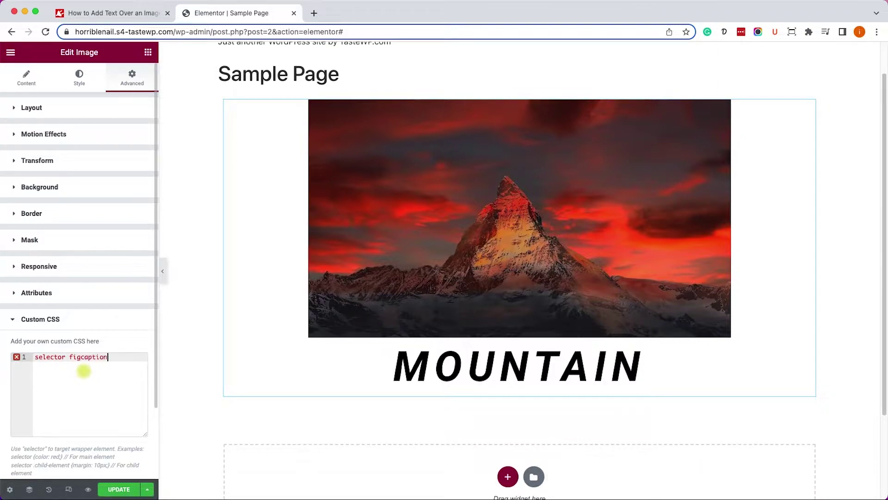
type(" {")
key("Return")
key("super+v")
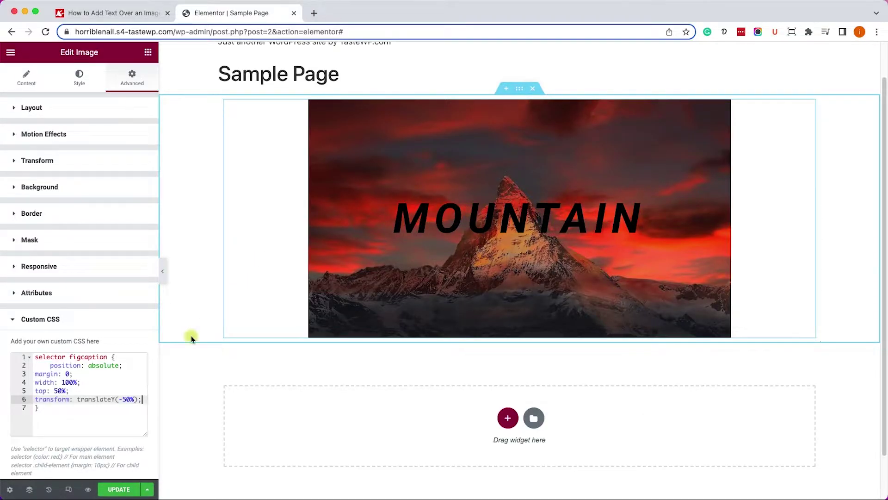
left_click_drag(66, 413, 9, 348)
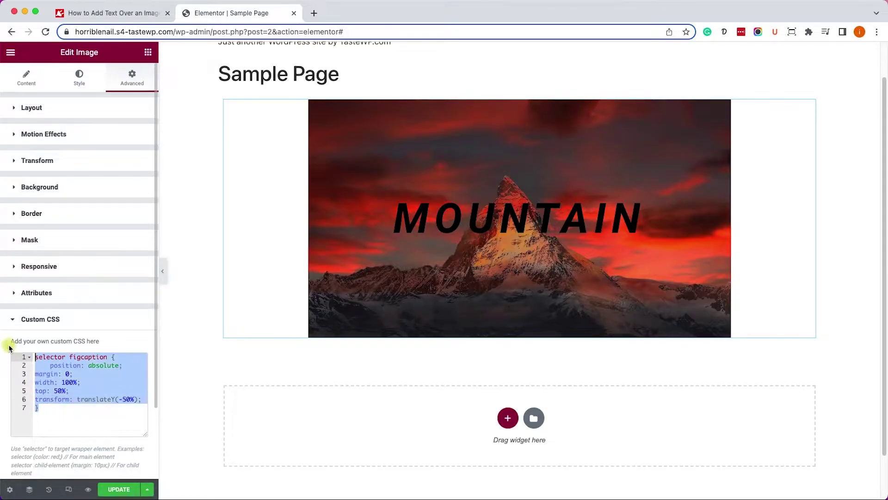
Step: Clear the custom CSS, give the image the CSS class textOverImage, save, and open the main menu
key("BackSpace")
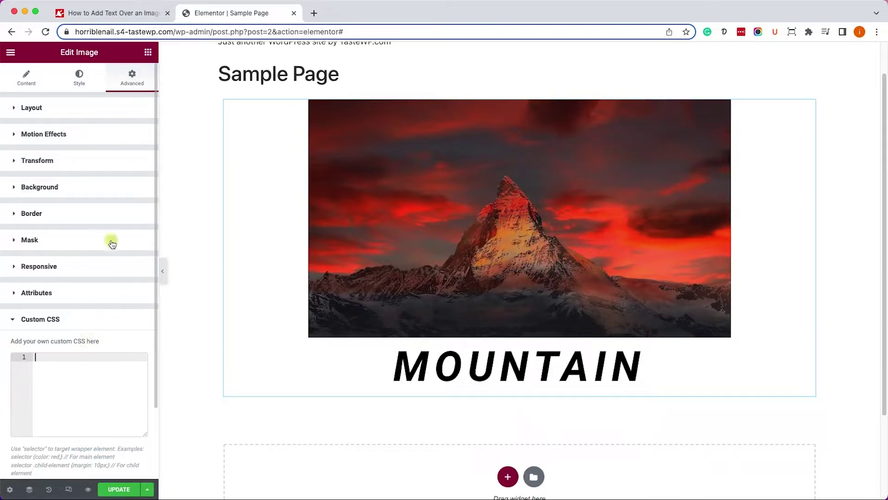
left_click(74, 114)
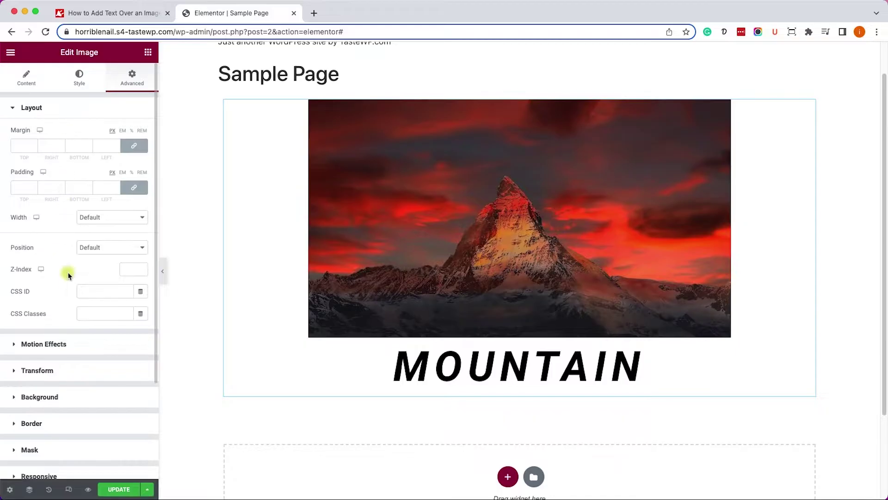
left_click(93, 313)
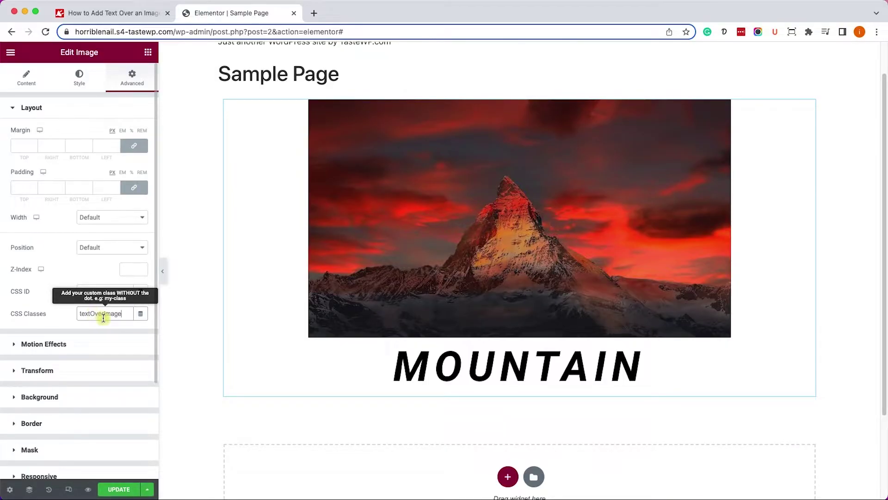
left_click(119, 489)
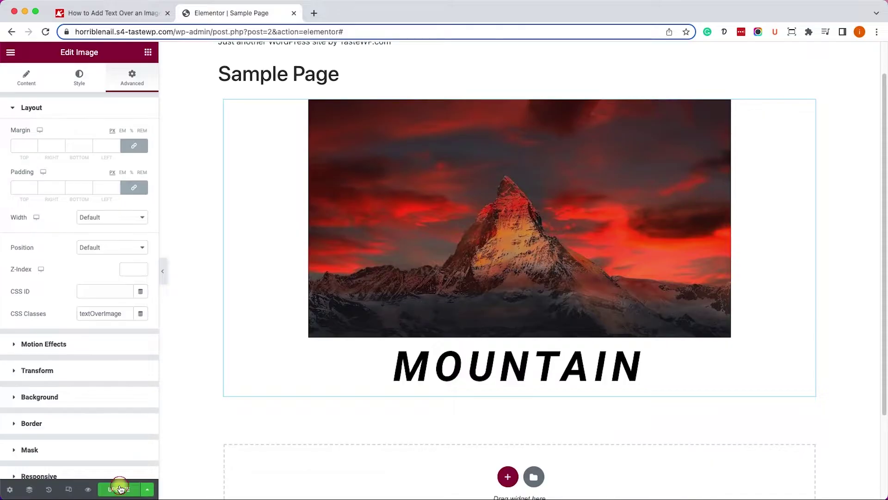
left_click(8, 51)
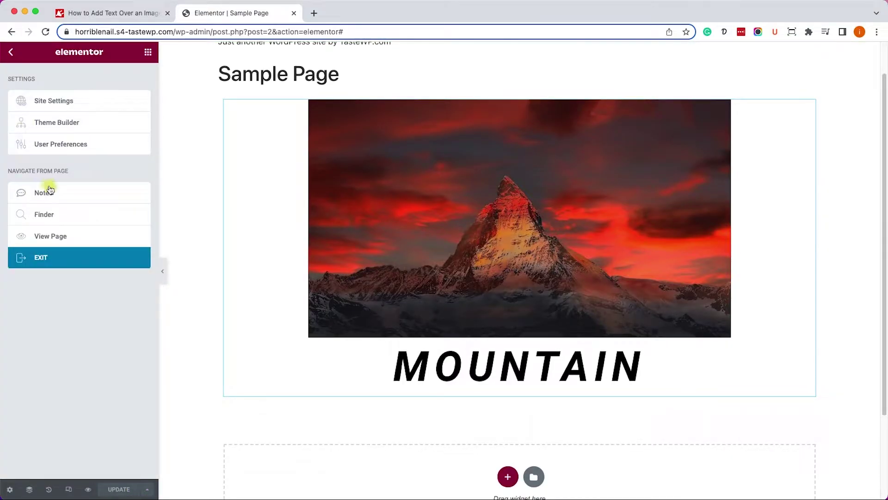
Step: View the live page and open the Customizer's Additional CSS section
left_click(64, 237)
left_click(326, 14)
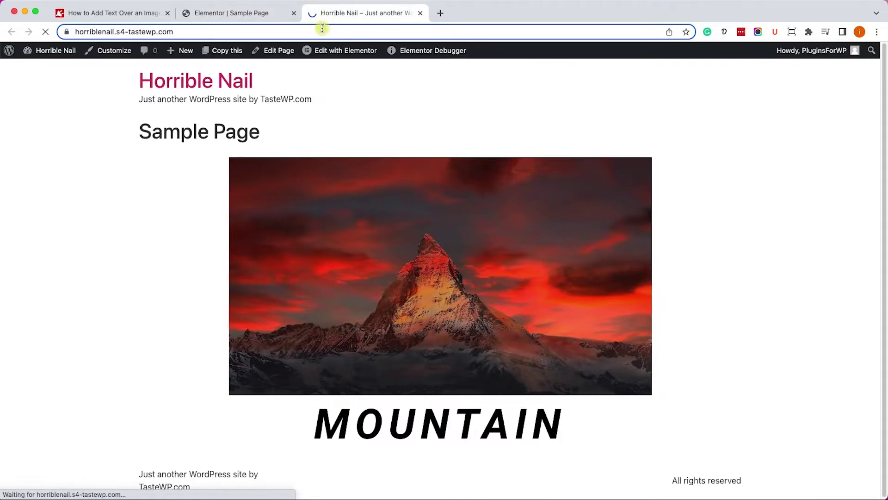
left_click(115, 54)
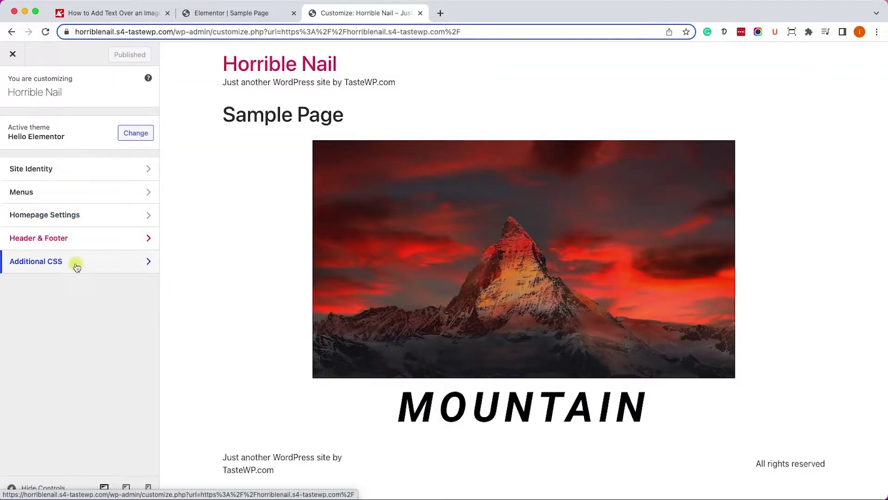
left_click(76, 268)
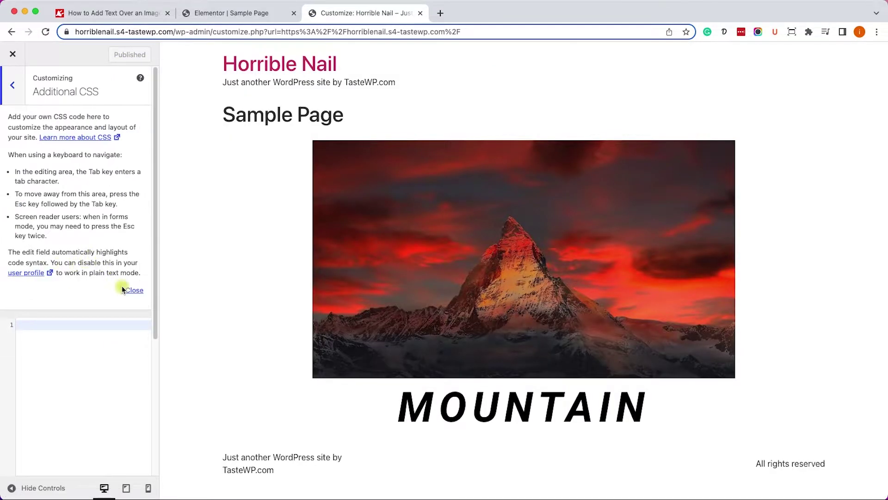
left_click(133, 290)
Step: Paste the .textOverImage figcaption rule from the article into Additional CSS and publish it
left_click(111, 13)
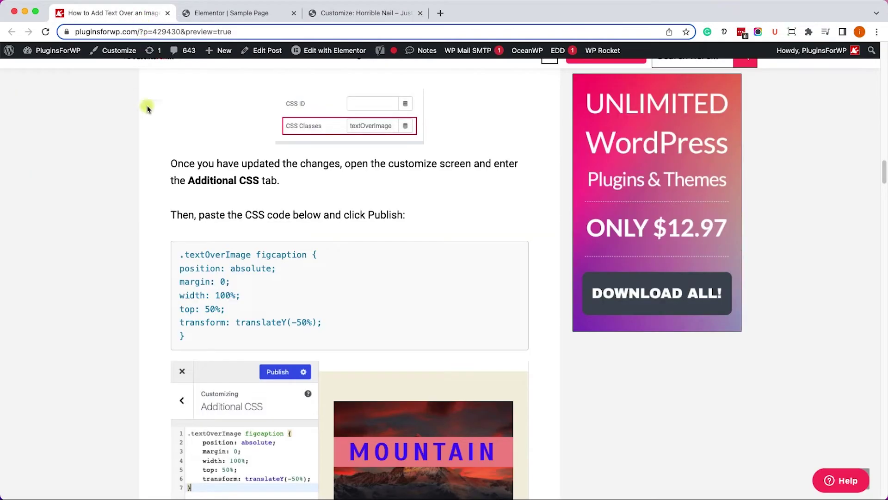
left_click_drag(200, 338, 178, 252)
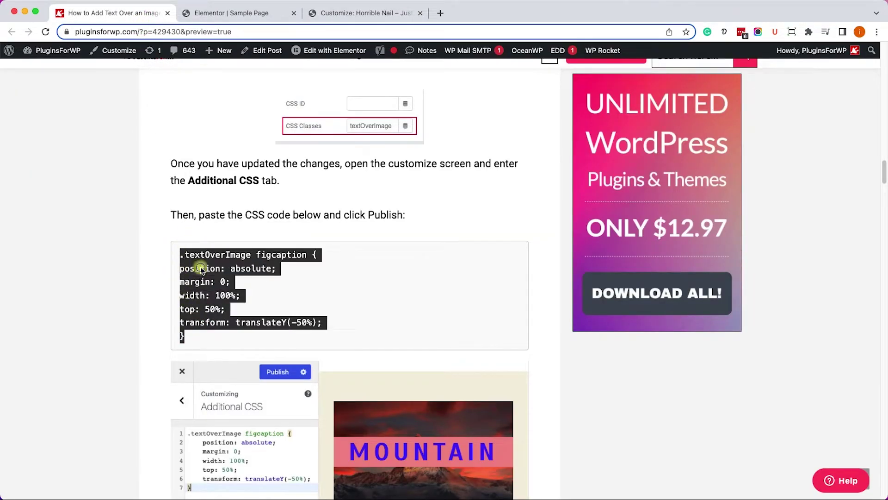
right_click(195, 262)
left_click(235, 290)
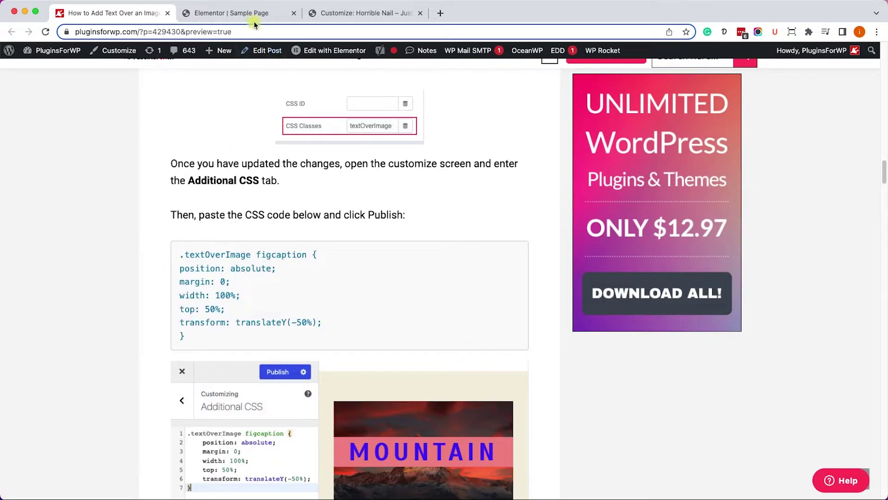
left_click(327, 15)
left_click(135, 179)
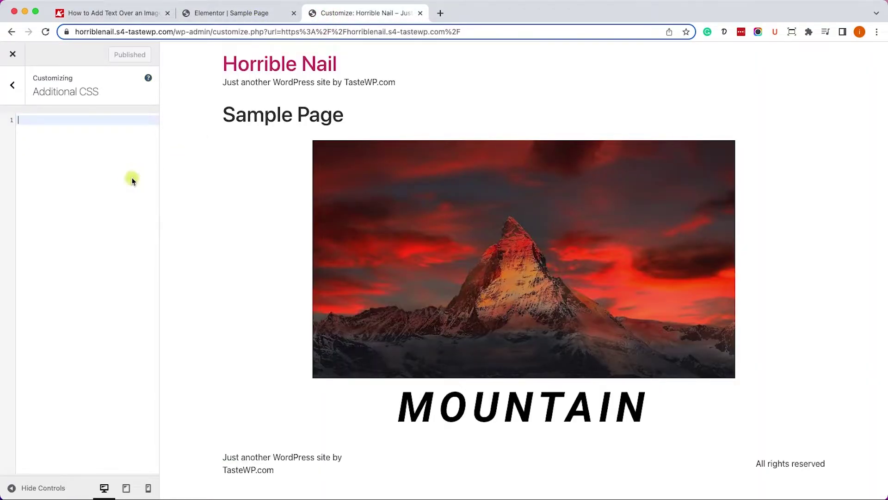
key("super+v")
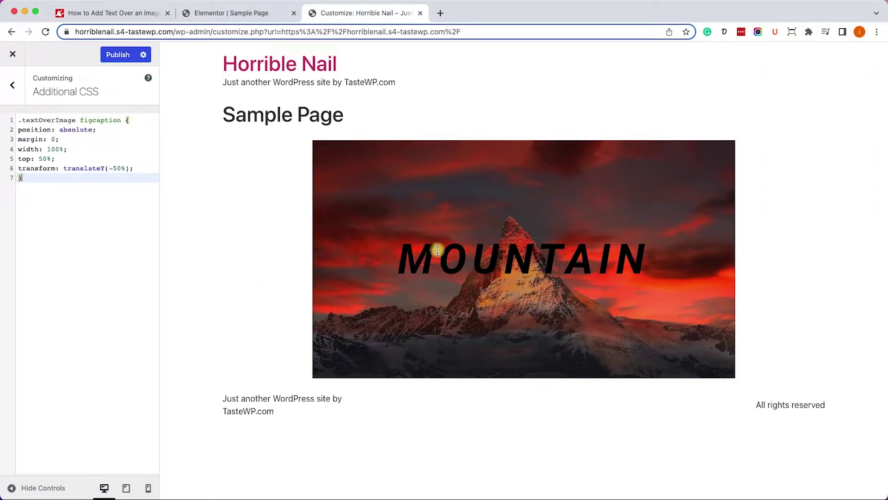
left_click(120, 58)
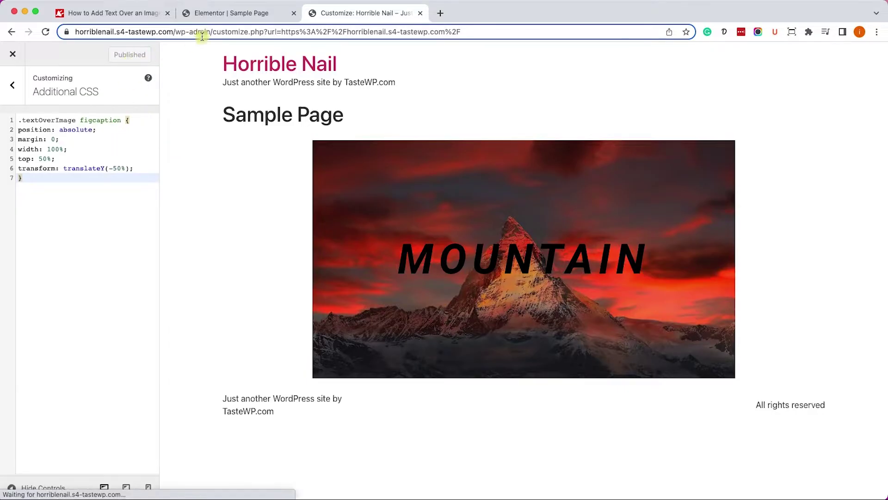
Step: Give the MOUNTAIN caption a semi-transparent light purple background colour
left_click(228, 14)
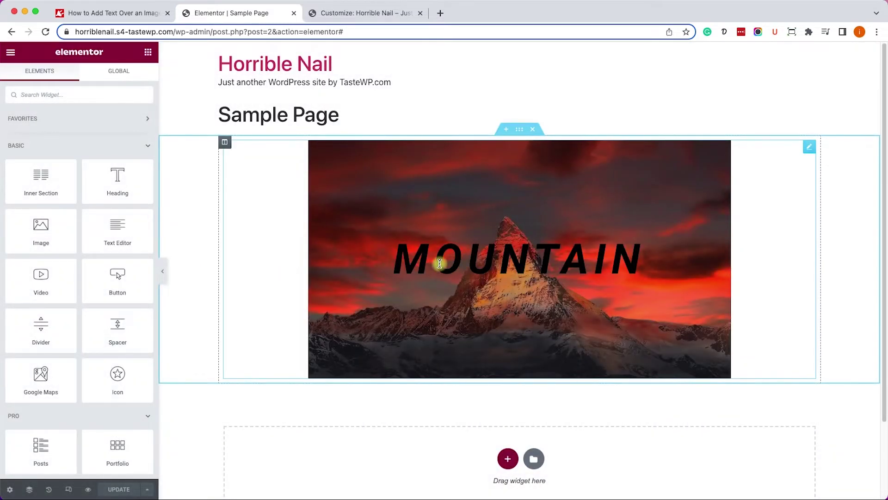
left_click(437, 264)
left_click(84, 77)
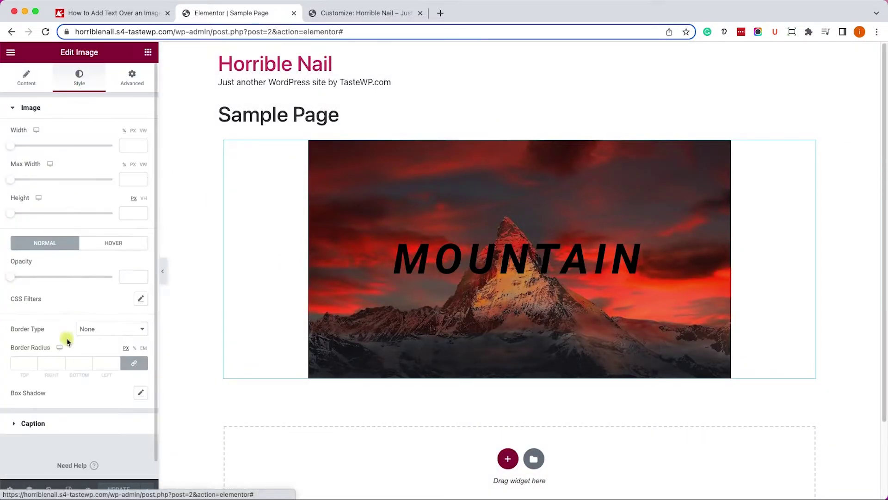
left_click(60, 419)
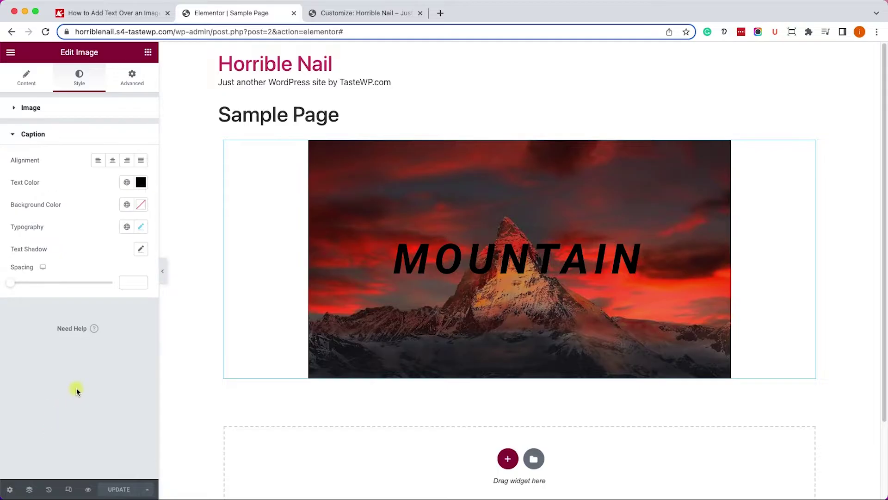
left_click(140, 204)
left_click(116, 340)
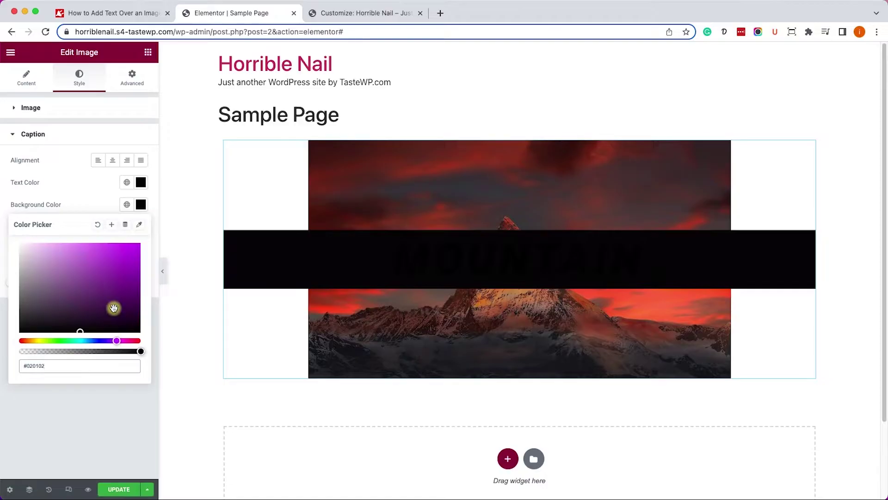
left_click(111, 260)
left_click_drag(111, 260, 73, 246)
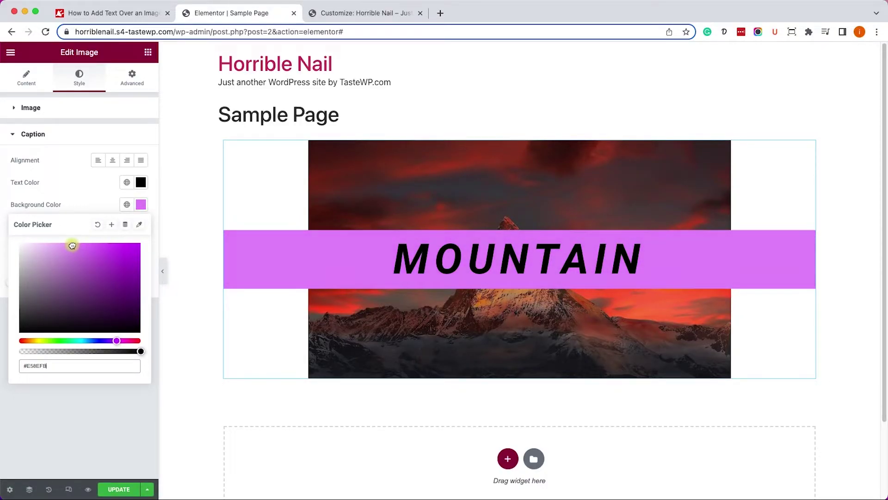
left_click(66, 351)
left_click_drag(66, 351, 77, 351)
left_click(52, 111)
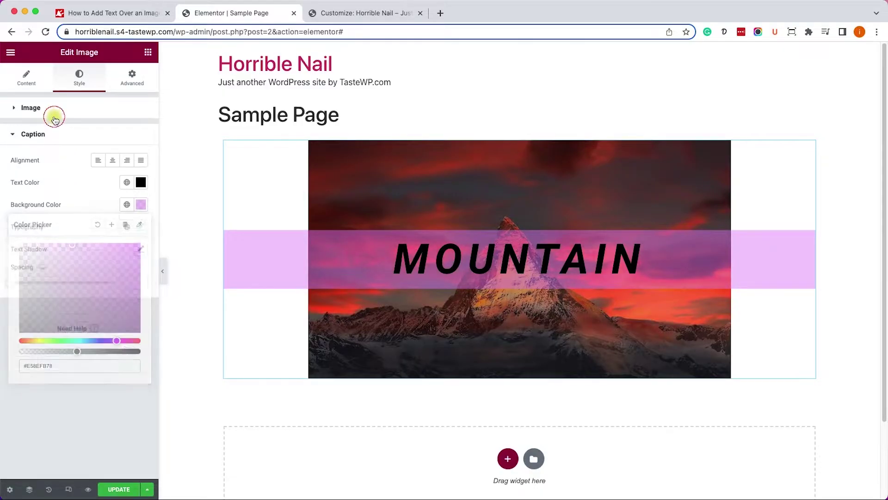
Step: Set the image size to Full and save the page
left_click(33, 87)
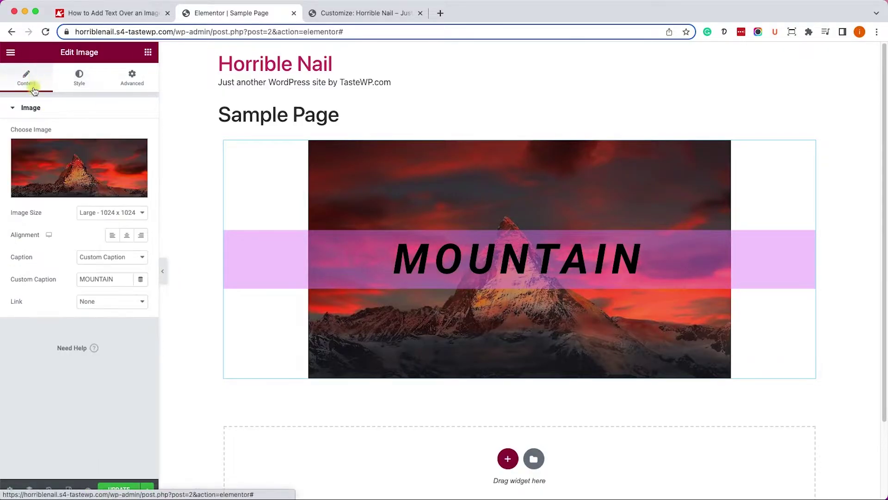
left_click(94, 214)
left_click(99, 245)
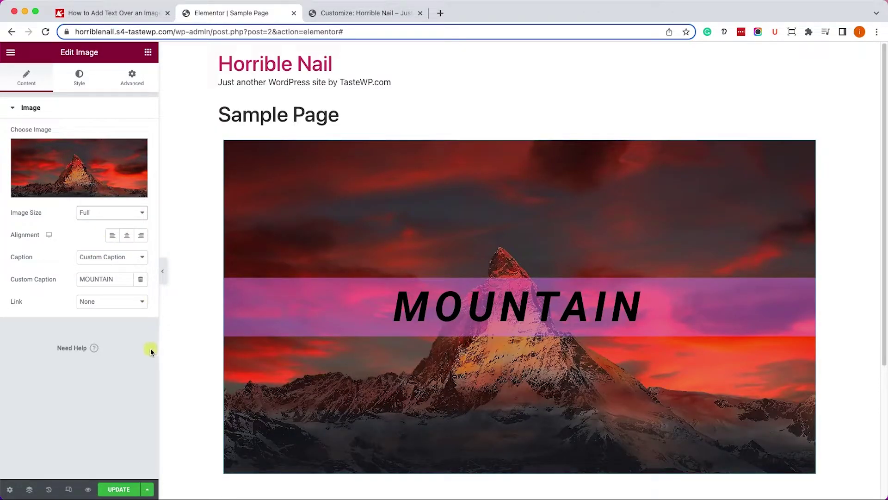
left_click(115, 488)
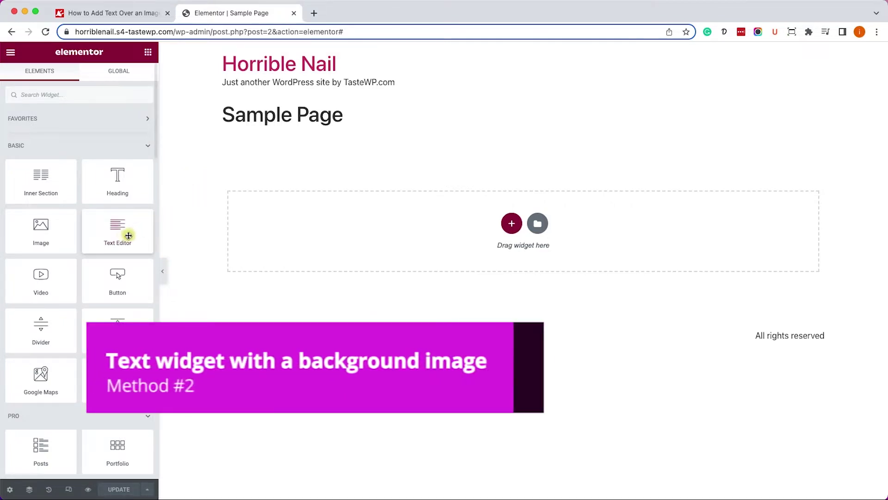
Step: Add a Text Editor widget and replace its lorem ipsum placeholder with 'I LOVE SNOW!'
left_click_drag(126, 235, 444, 247)
left_click(95, 257)
key("super+a")
type("I")
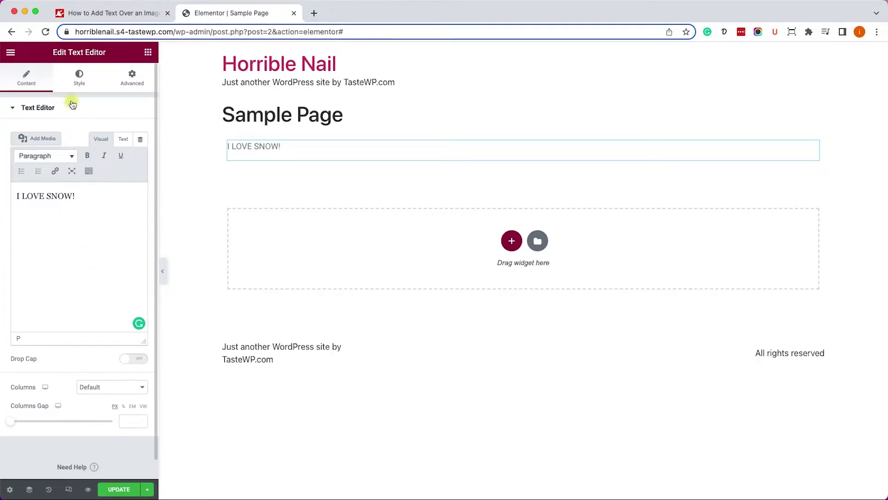
Step: Make the I LOVE SNOW! text centred, black (#000000), size 58 and Bold
left_click(79, 78)
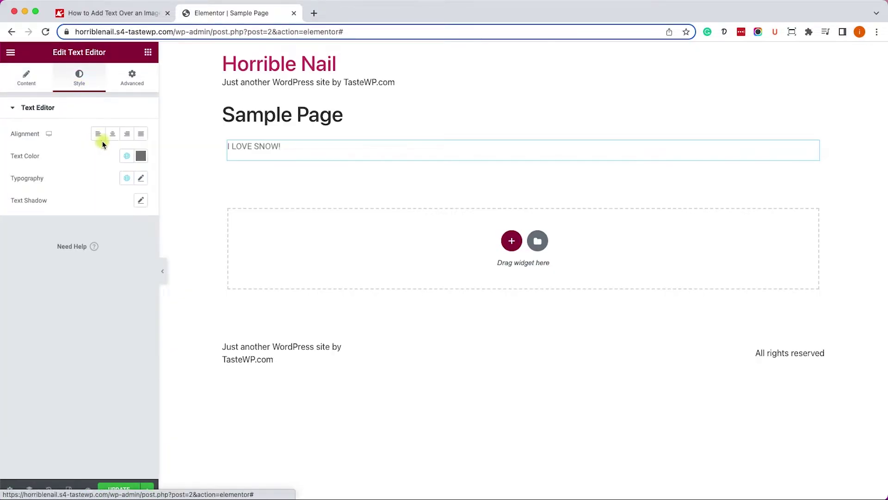
left_click(140, 155)
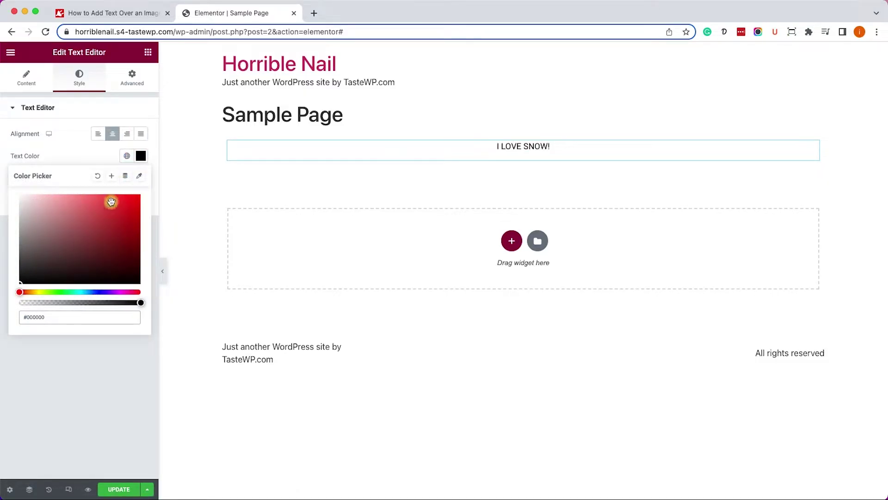
left_click(141, 156)
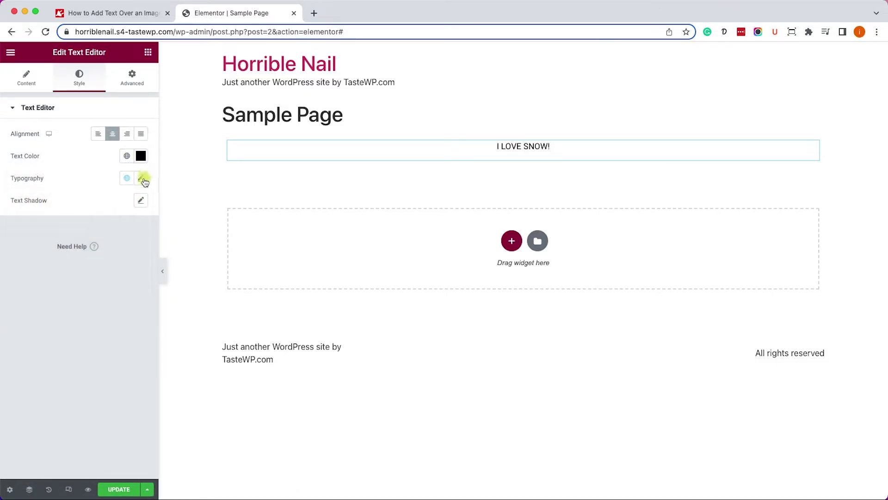
left_click(143, 180)
left_click_drag(22, 259, 45, 263)
left_click(88, 283)
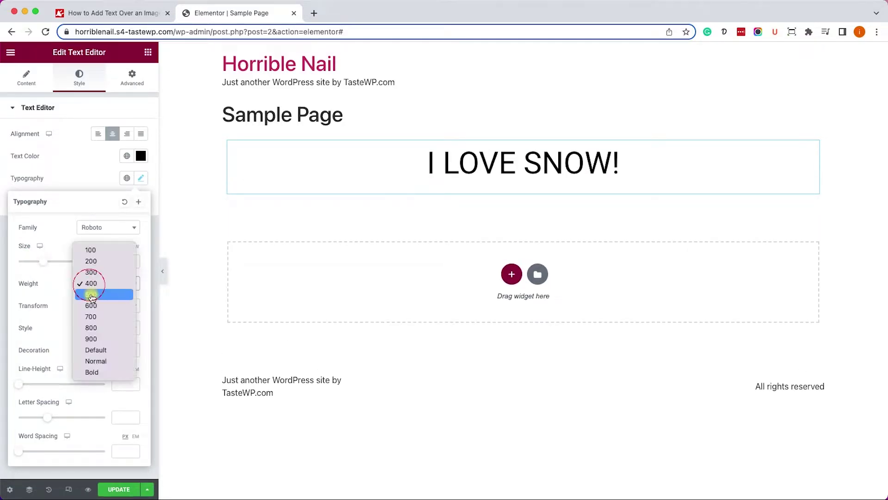
left_click(100, 373)
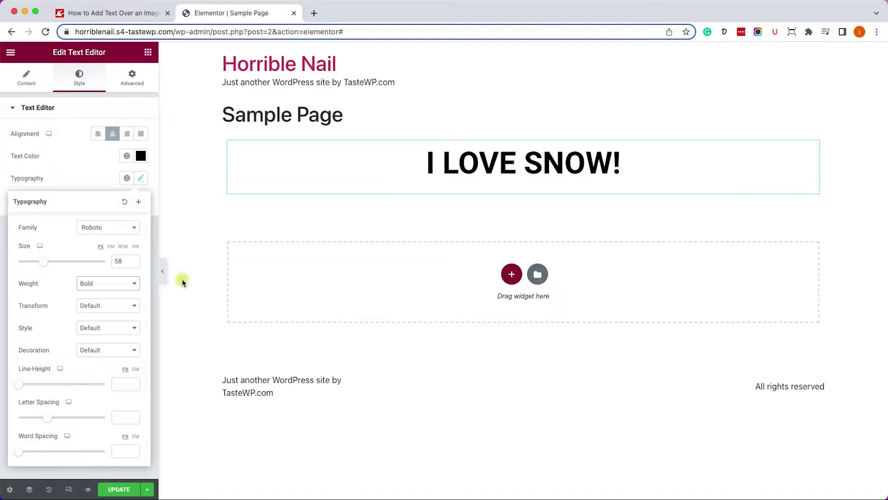
Step: Give the text block a classic background using the snowy mountain photo
left_click(133, 80)
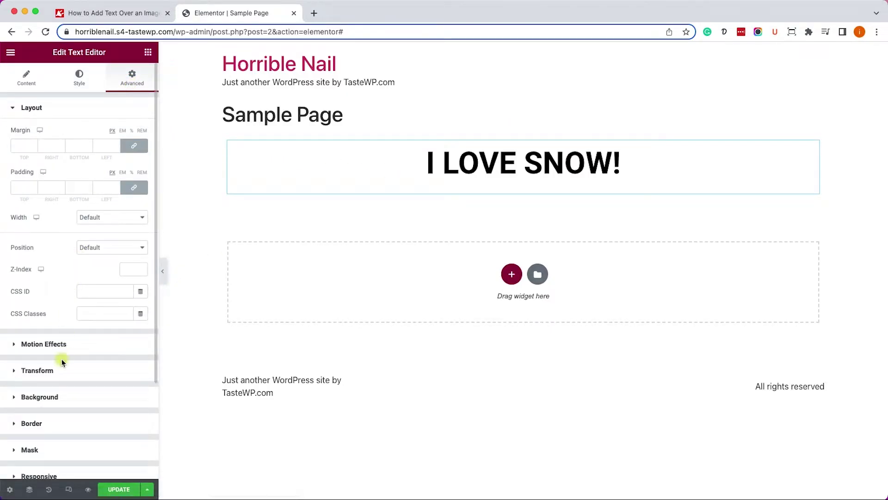
left_click(55, 397)
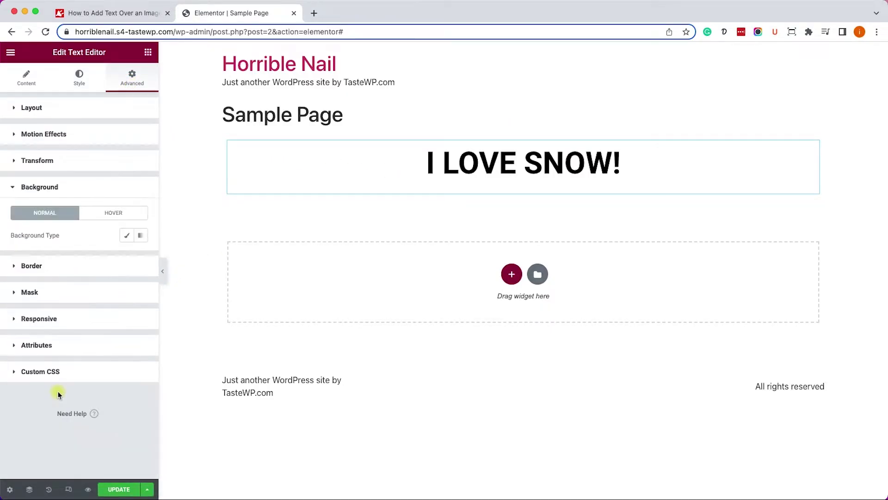
left_click(126, 235)
left_click(89, 292)
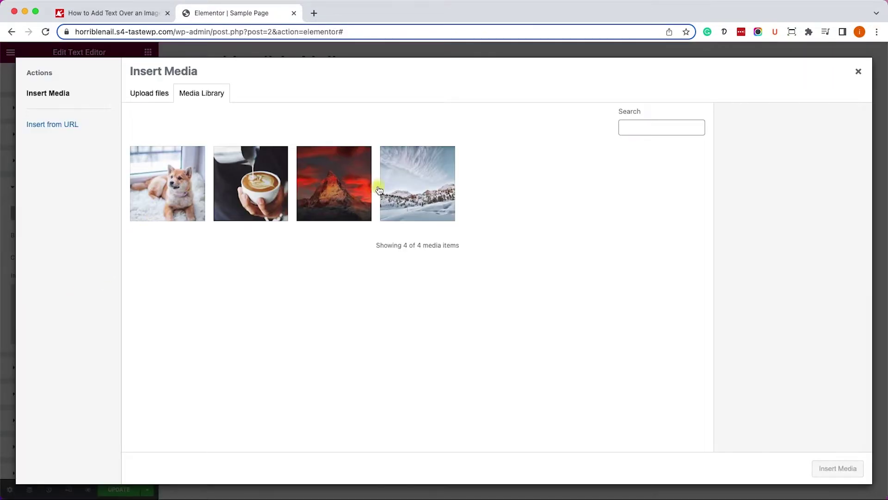
left_click(384, 189)
left_click(836, 467)
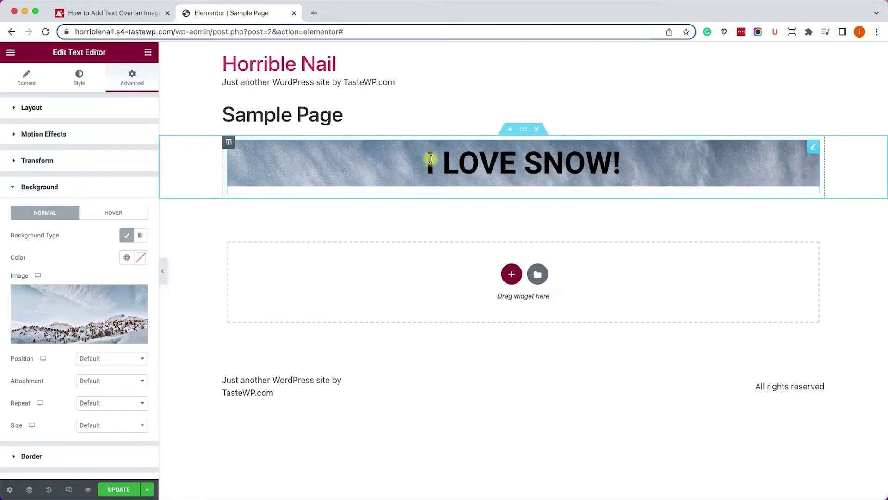
Step: Set the background position to Center Center, repeat to No-repeat and size to Cover
left_click(123, 359)
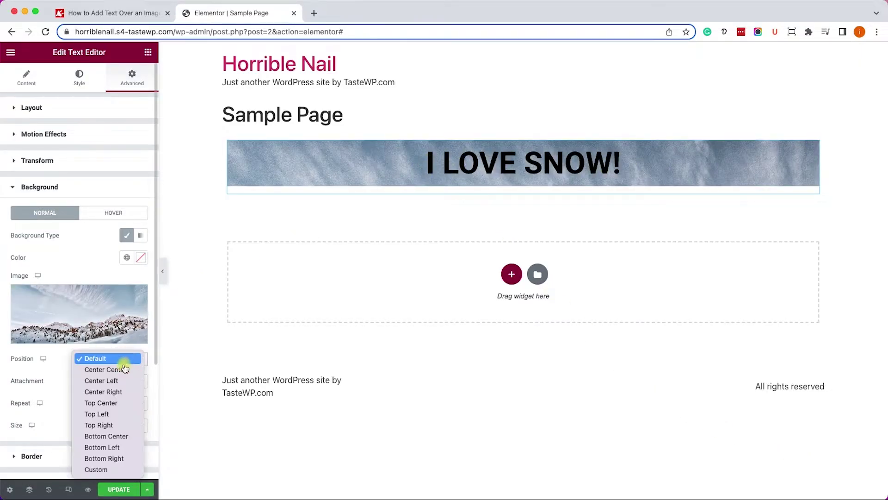
left_click(123, 369)
left_click(122, 403)
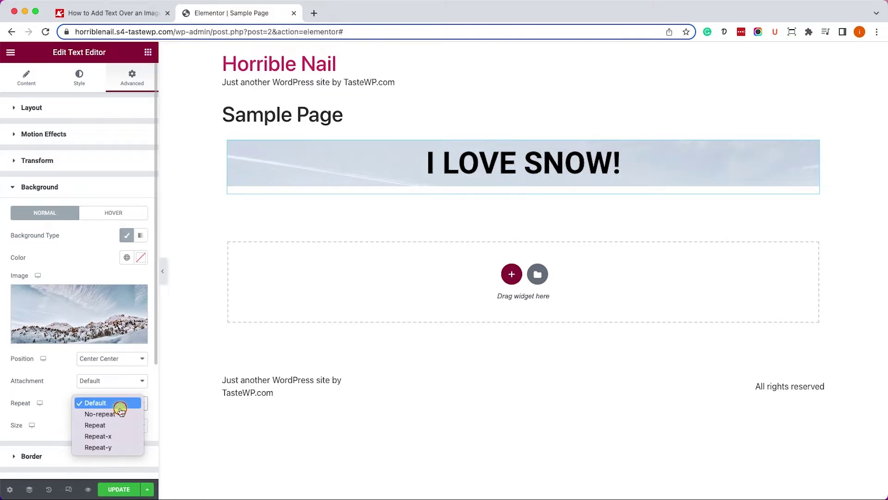
left_click(120, 414)
left_click(115, 430)
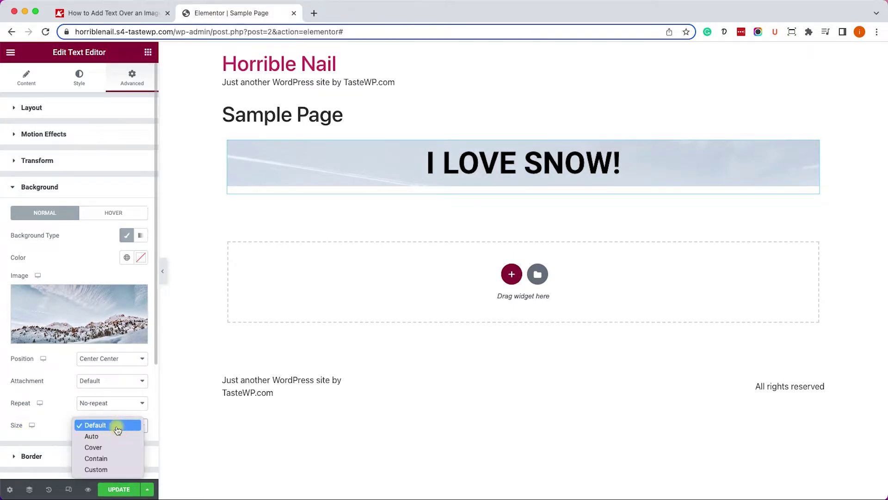
left_click(111, 446)
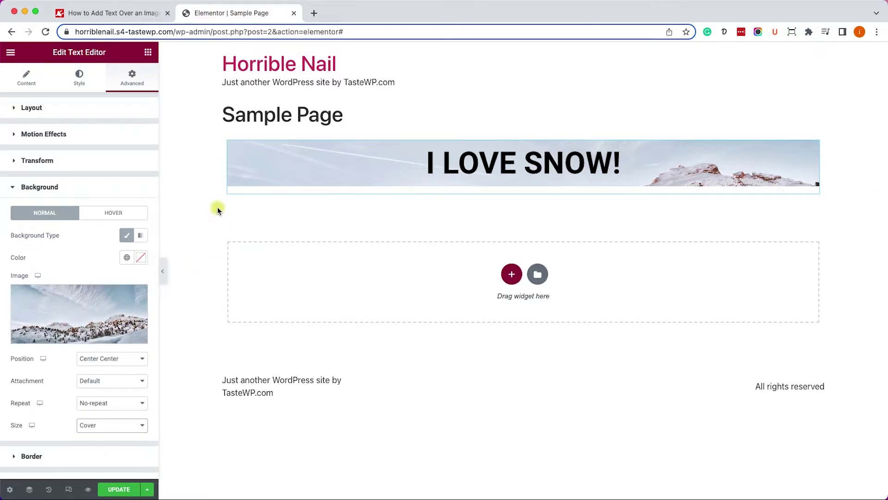
Step: Unlink the snow banner's padding sides and set right and left padding to 20 px
left_click(91, 113)
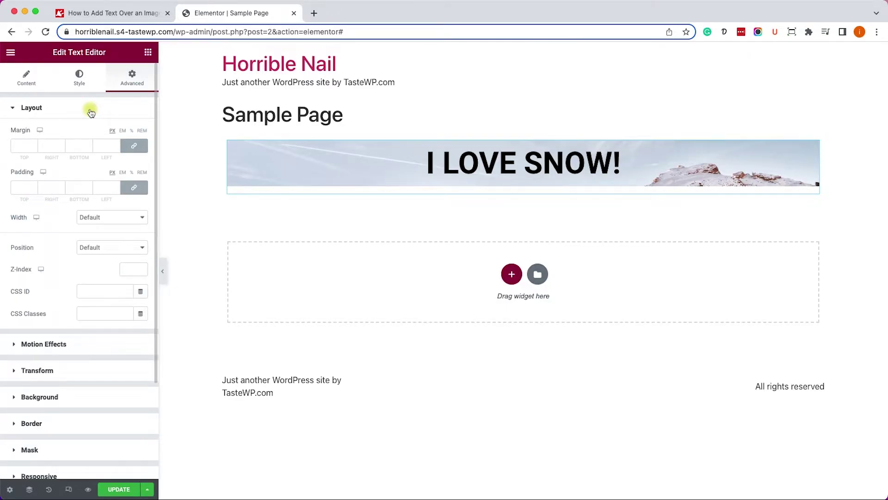
left_click(132, 193)
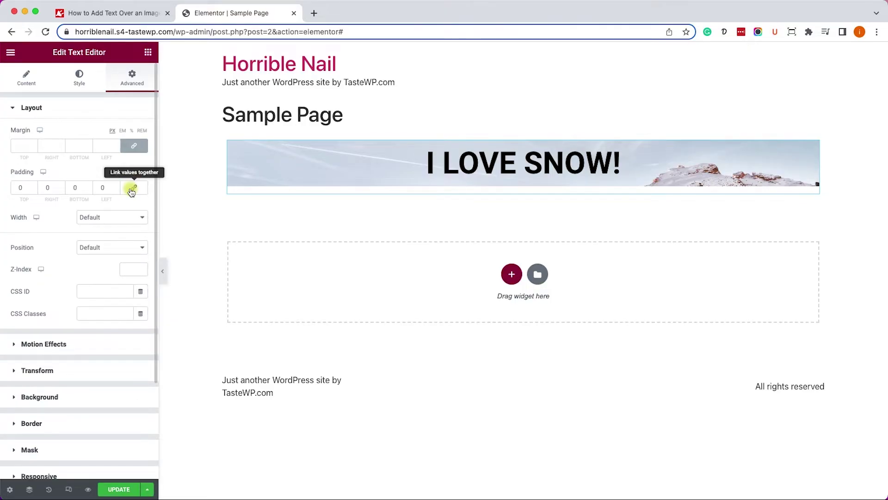
left_click(20, 187)
type("100")
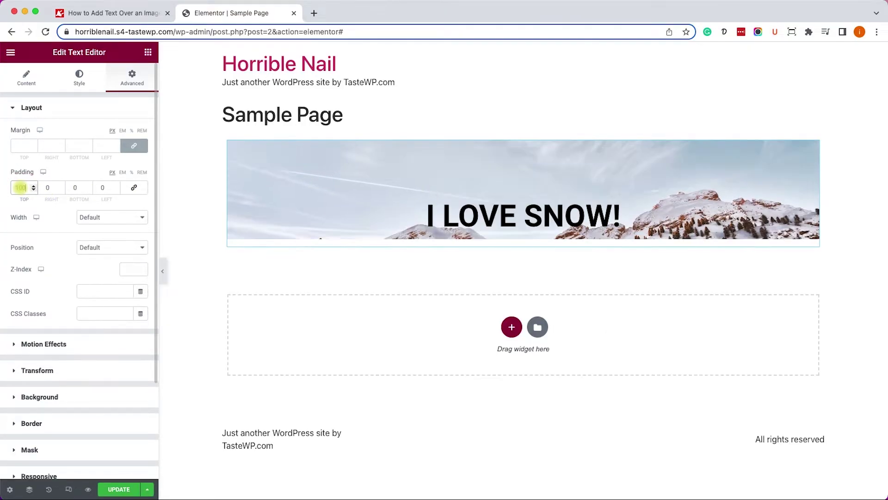
key("Tab")
key("Tab")
type("100")
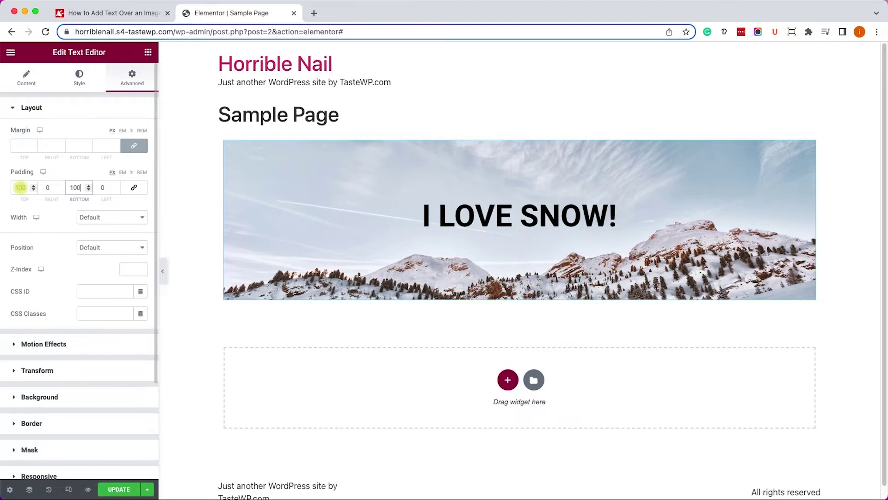
left_click(48, 185)
type("20")
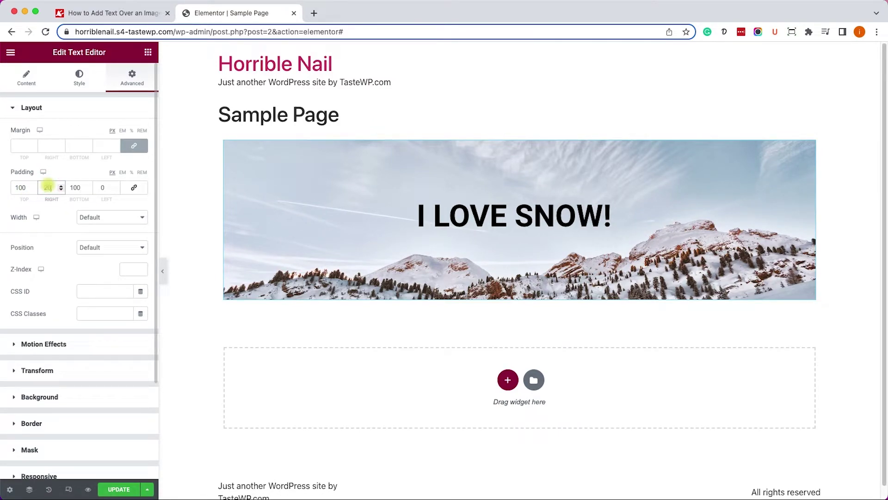
key("Tab")
key("Tab")
type("20")
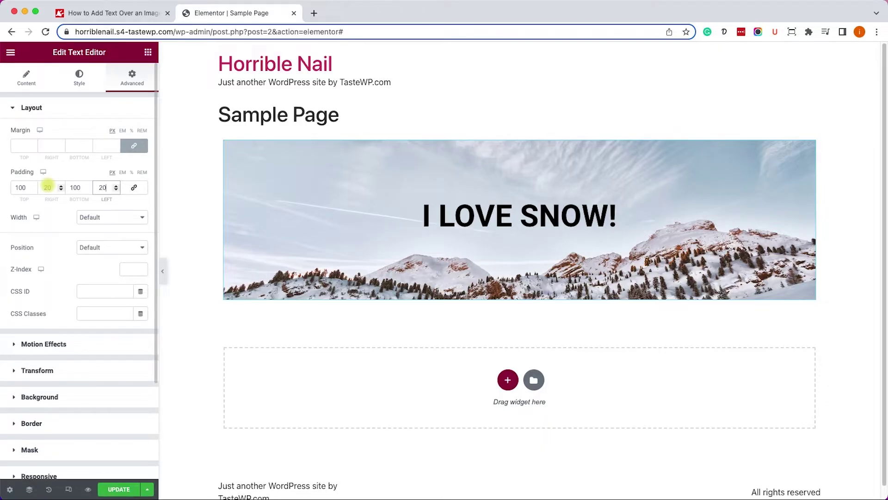
Step: Raise the banner's top and bottom padding to 200 px
left_click(15, 186)
type("2")
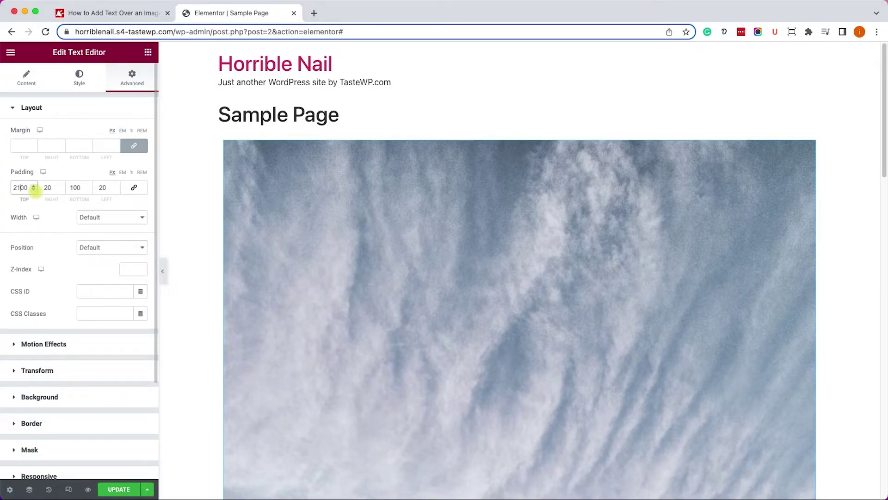
key("BackSpace")
left_click(69, 187)
key("BackSpace")
type("2")
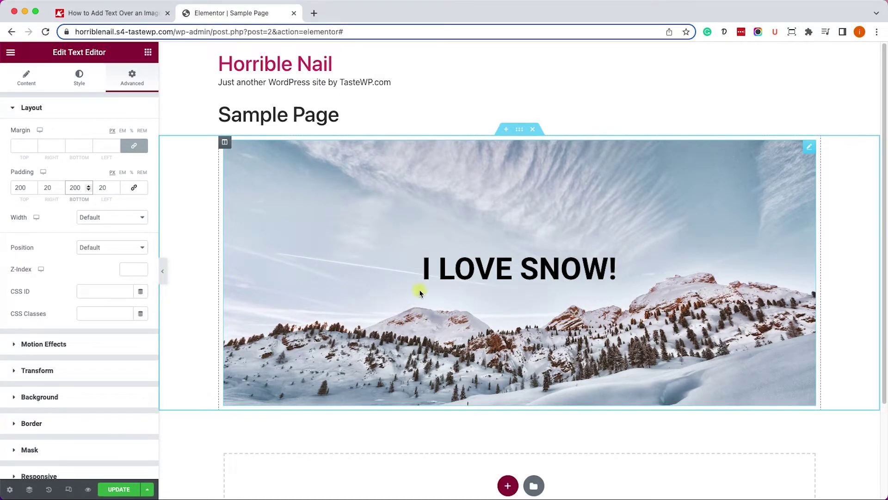
Step: Change the I LOVE SNOW! heading text colour to blue #3C41D7
left_click(78, 77)
left_click(141, 155)
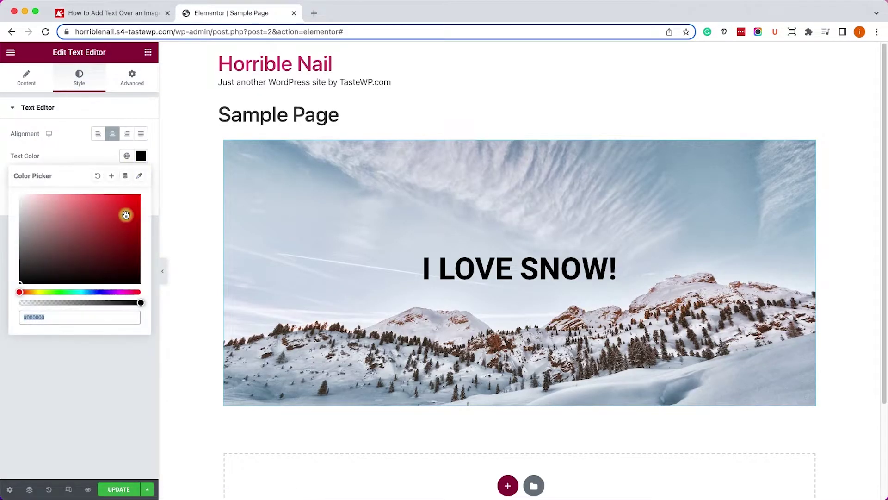
left_click(100, 292)
left_click_drag(113, 251, 107, 209)
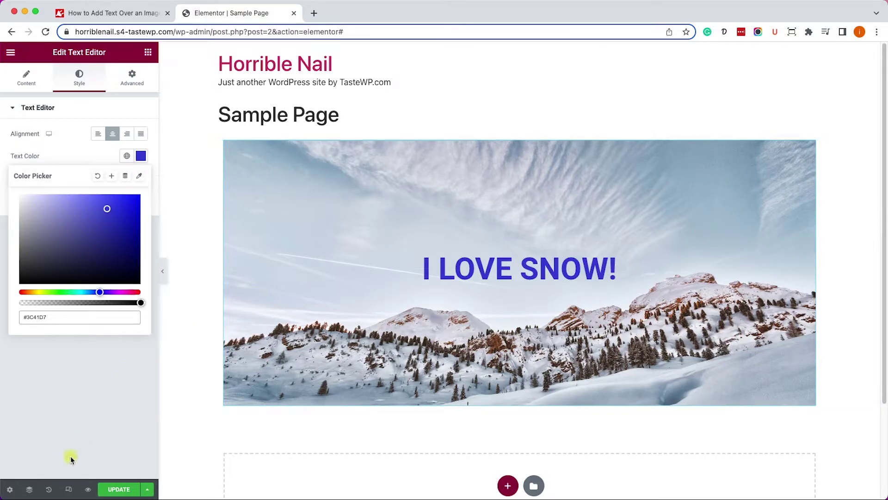
left_click(68, 489)
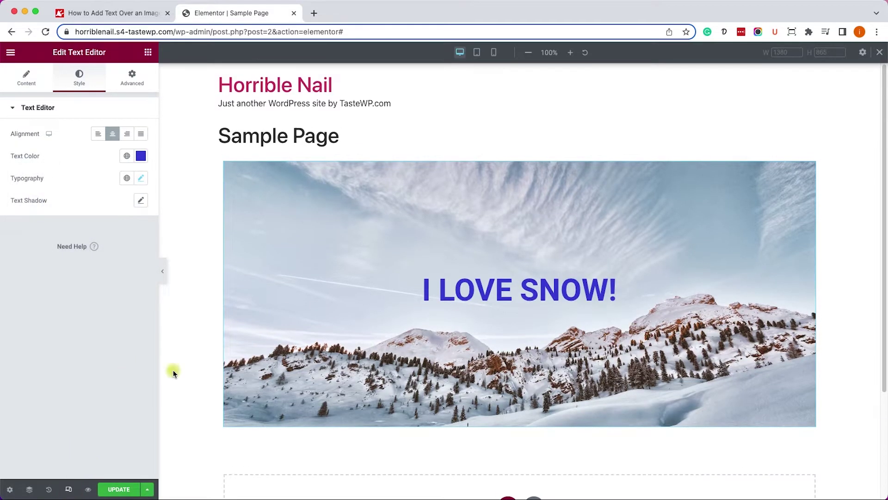
Step: Switch to mobile view and shrink the I LOVE SNOW! heading font size
left_click(494, 52)
scroll(528, 296, "down", 2)
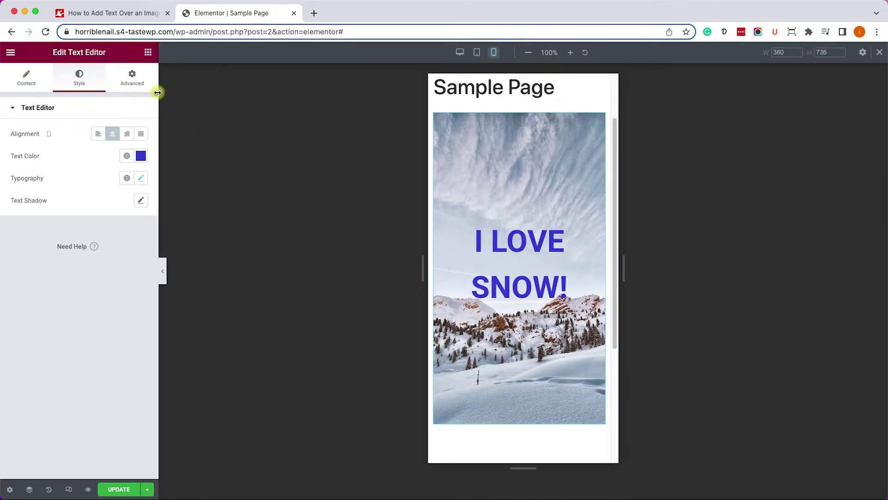
left_click(141, 179)
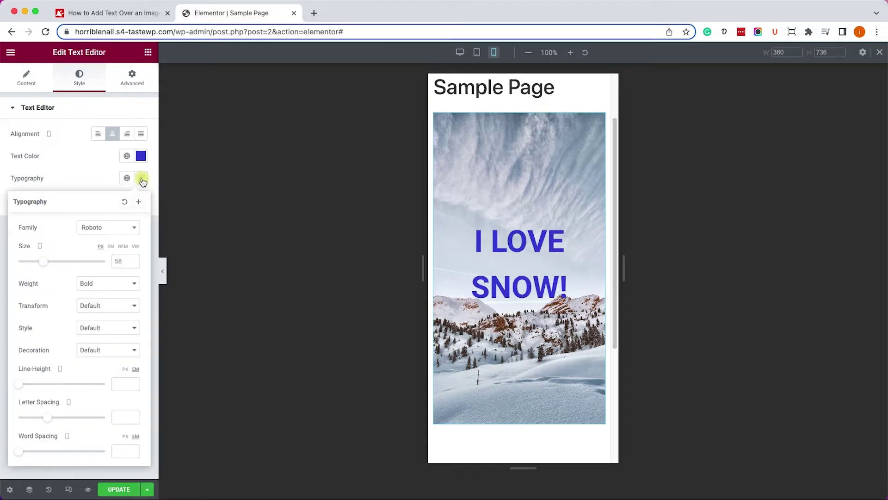
left_click_drag(46, 260, 37, 259)
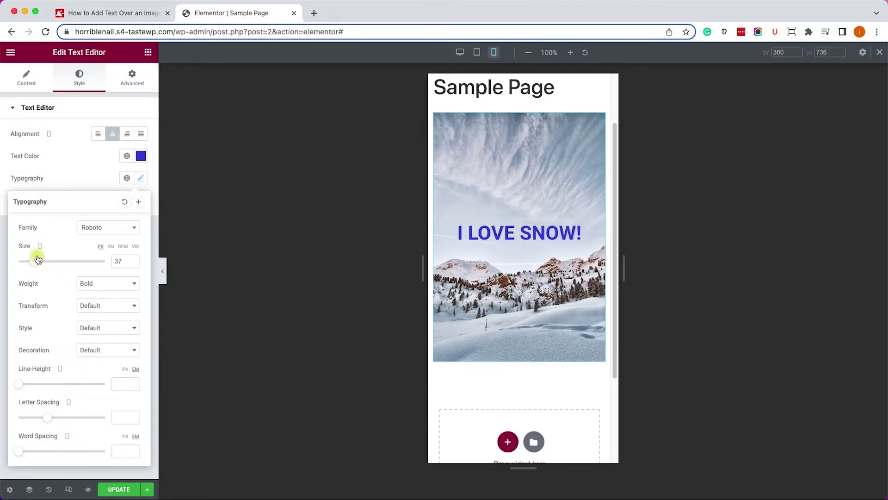
Step: Set mobile padding to 100 px top and bottom with 20 px left and right
left_click(132, 77)
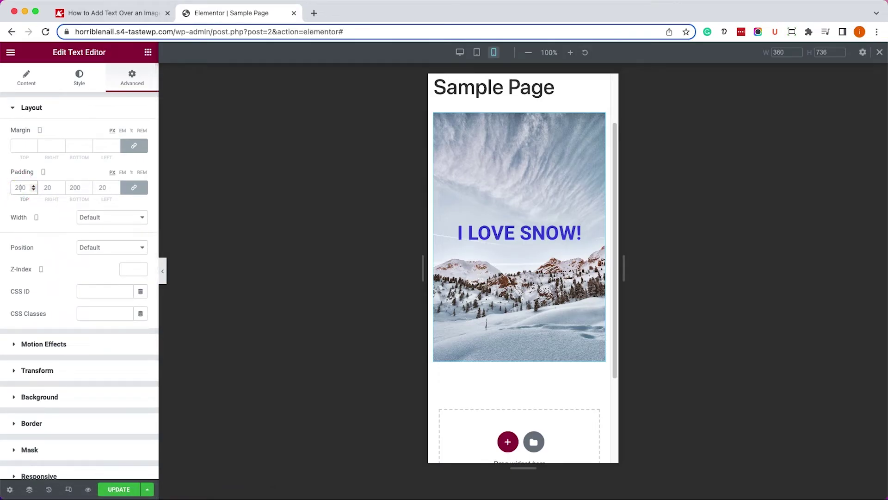
left_click(12, 188)
type("100")
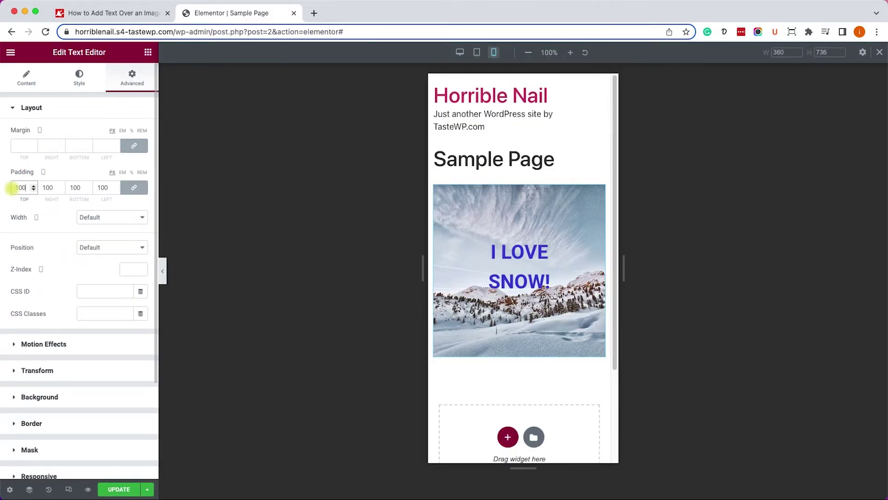
left_click(133, 188)
double_click(42, 188)
type("20")
key("Tab")
key("Tab")
type("20")
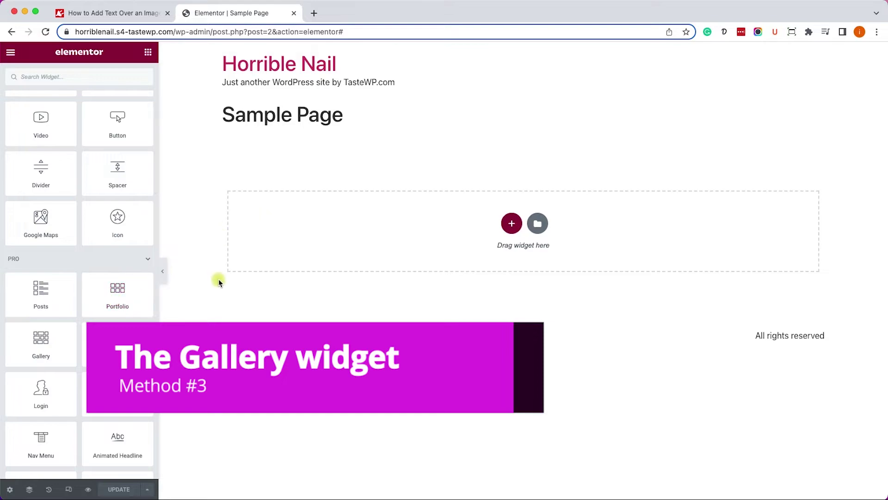
Step: Add a Gallery widget holding the latte art photo captioned 'Almond Milk Latte'
left_click_drag(36, 342, 325, 224)
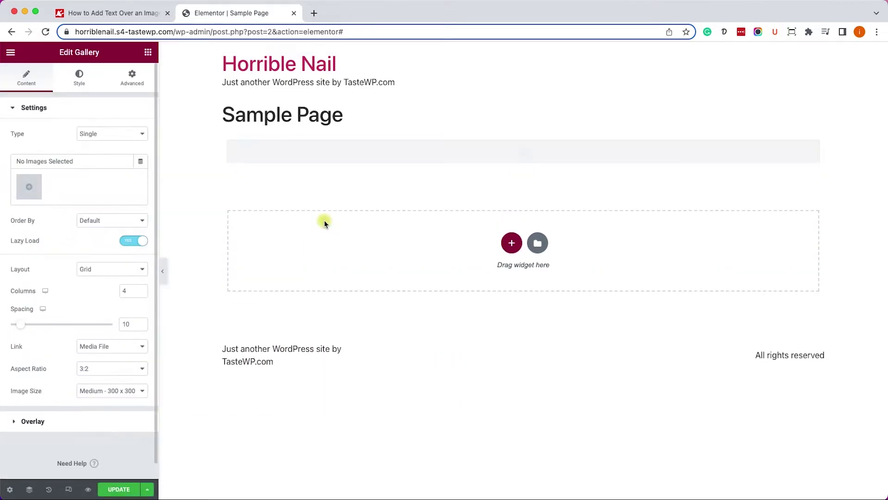
left_click(24, 184)
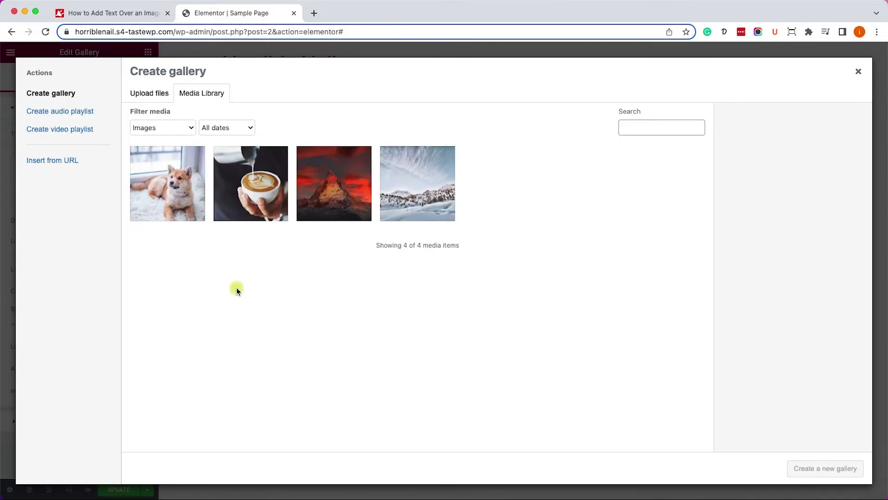
left_click(247, 182)
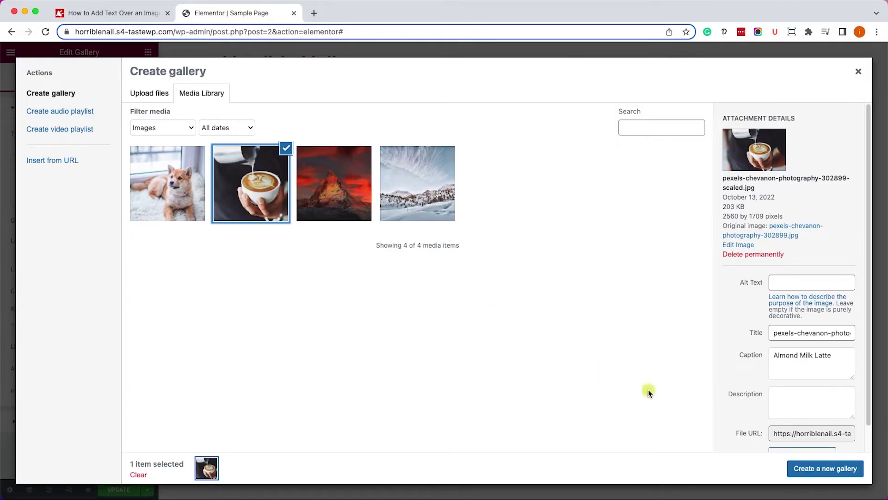
left_click(814, 468)
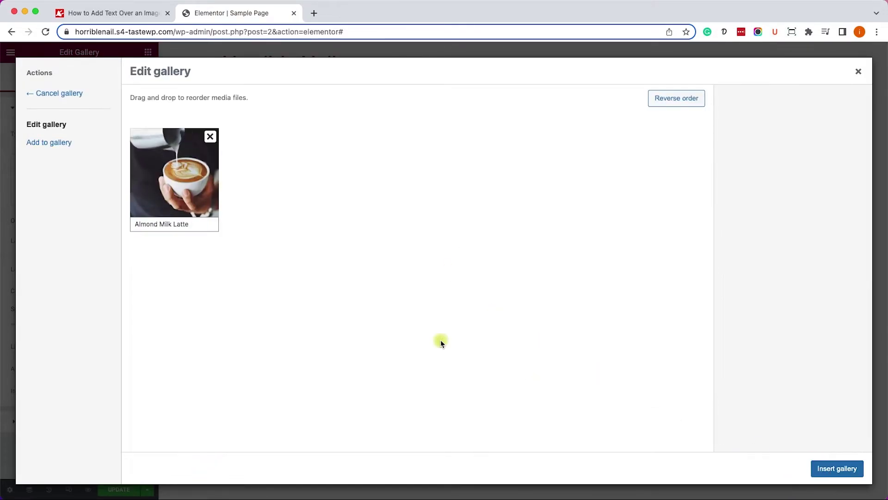
triple_click(171, 224)
left_click(176, 224)
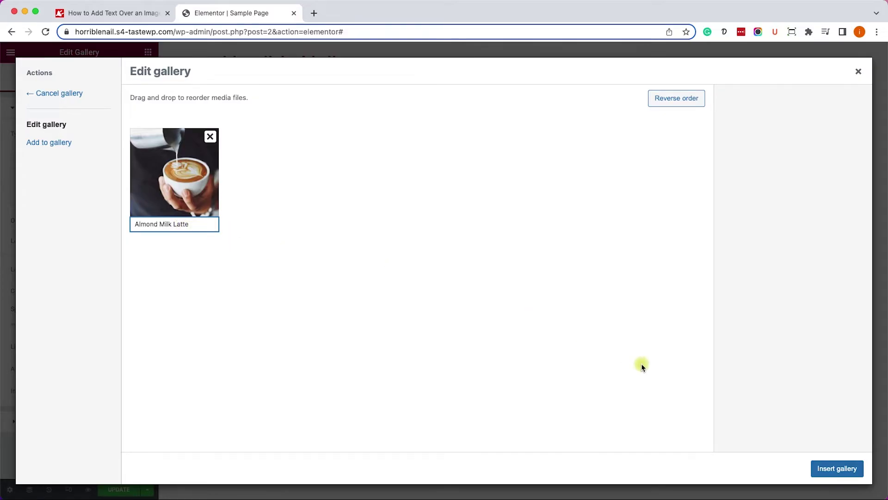
left_click(839, 469)
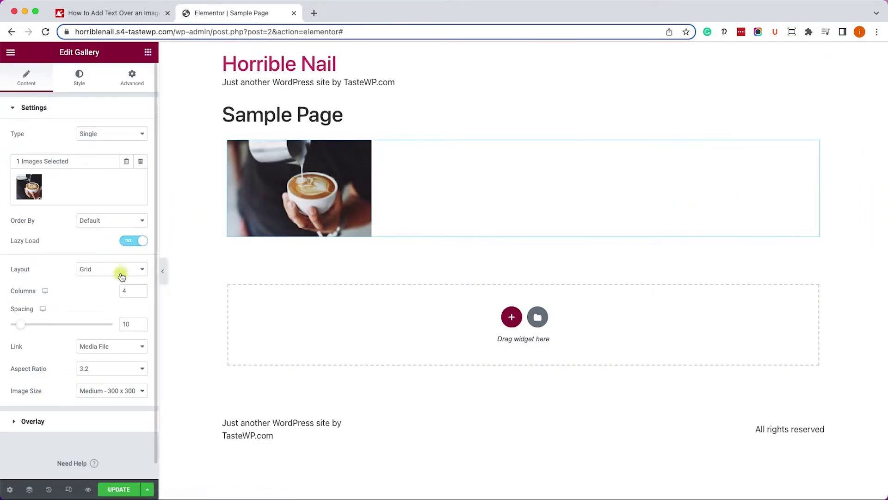
Step: Set the gallery to 1 column, Full image size and Link None
left_click(140, 294)
left_click(141, 294)
left_click(140, 293)
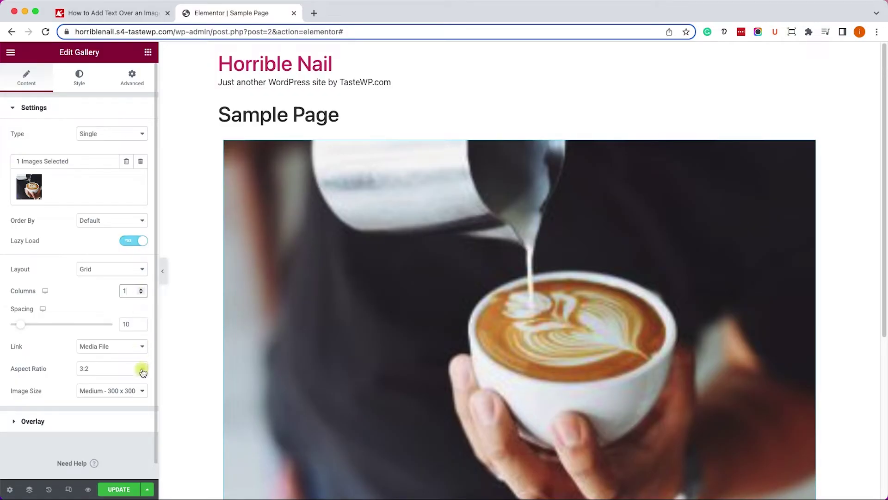
left_click(141, 391)
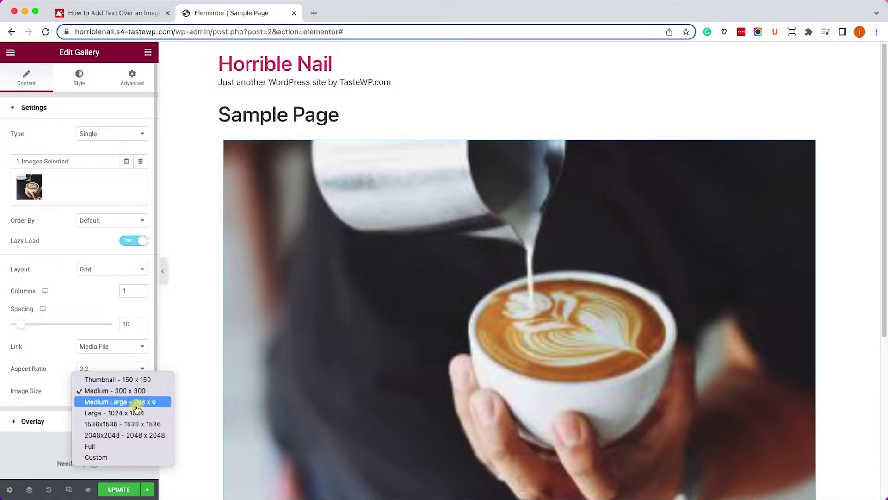
left_click(125, 445)
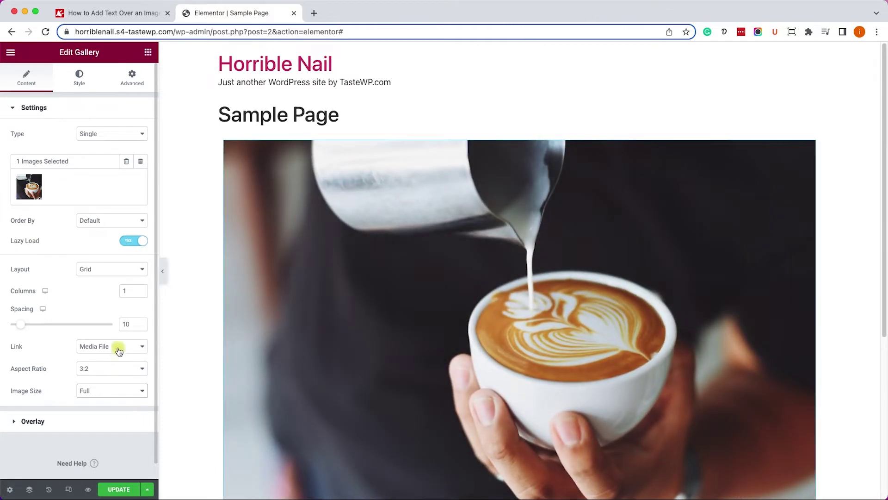
left_click(119, 350)
left_click(114, 341)
scroll(184, 338, "down", 1)
scroll(184, 338, "down", 3)
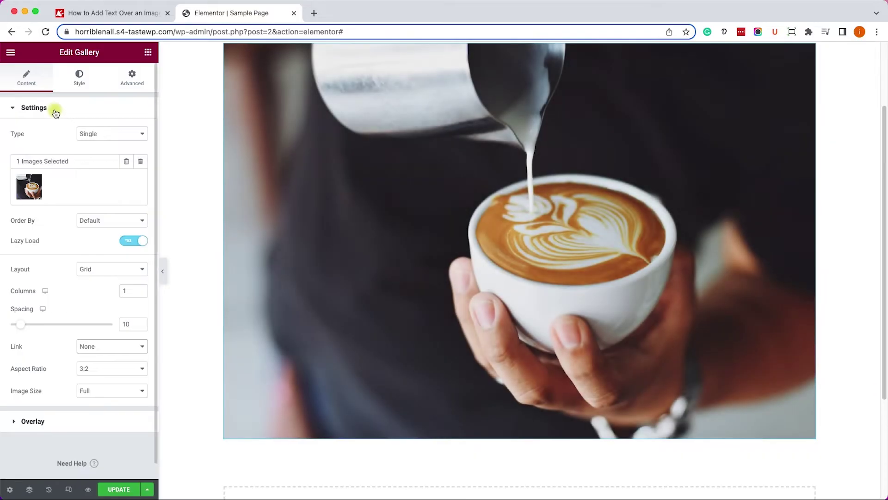
Step: In Overlay settings, switch Background off and set the Title to Caption
left_click(53, 109)
left_click(49, 136)
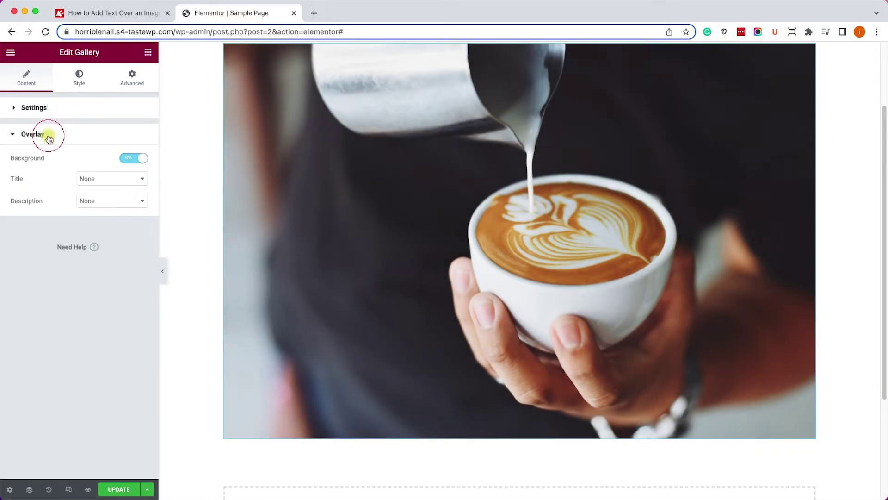
left_click(125, 159)
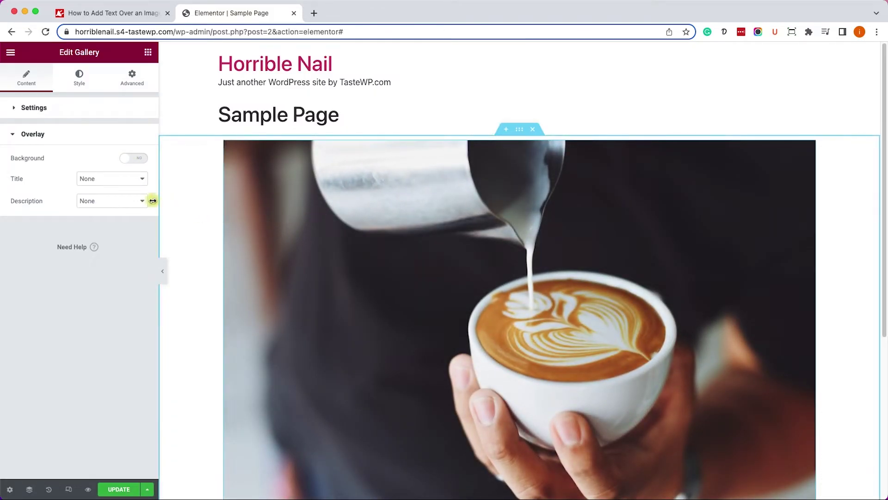
left_click(109, 181)
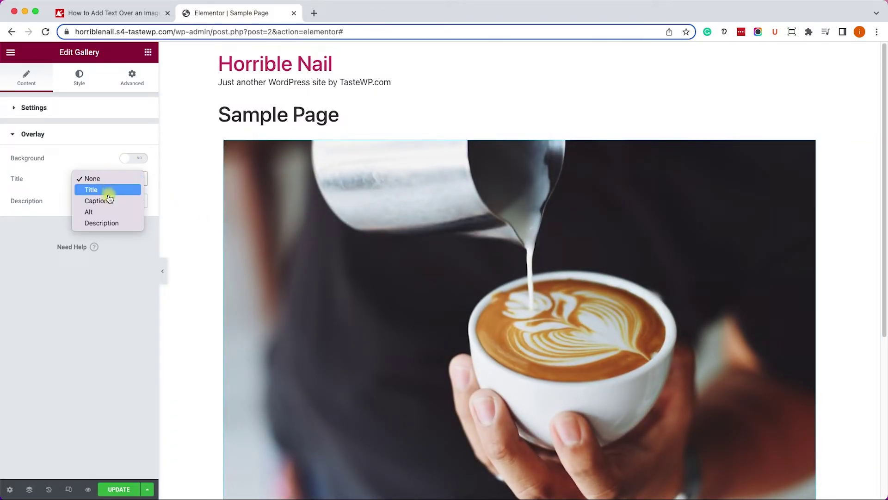
left_click(109, 201)
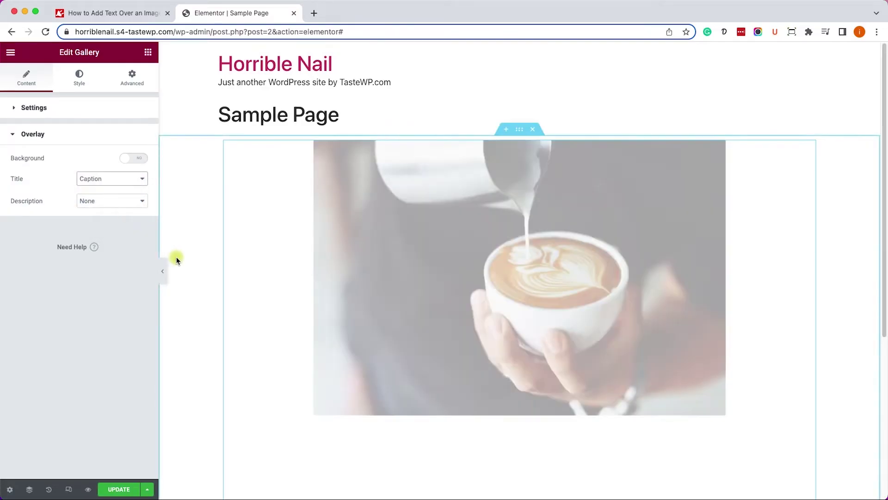
scroll(177, 260, "down", 1)
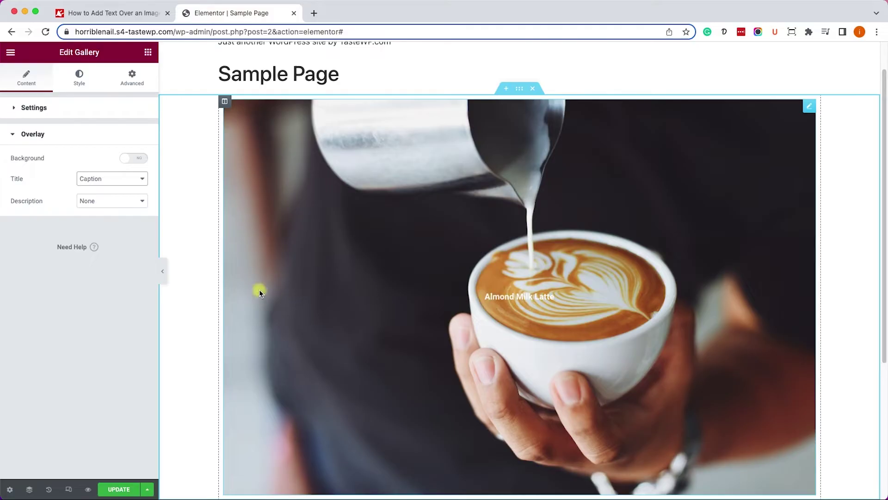
Step: Set the gallery overlay content's Hover Animation to None
left_click(85, 86)
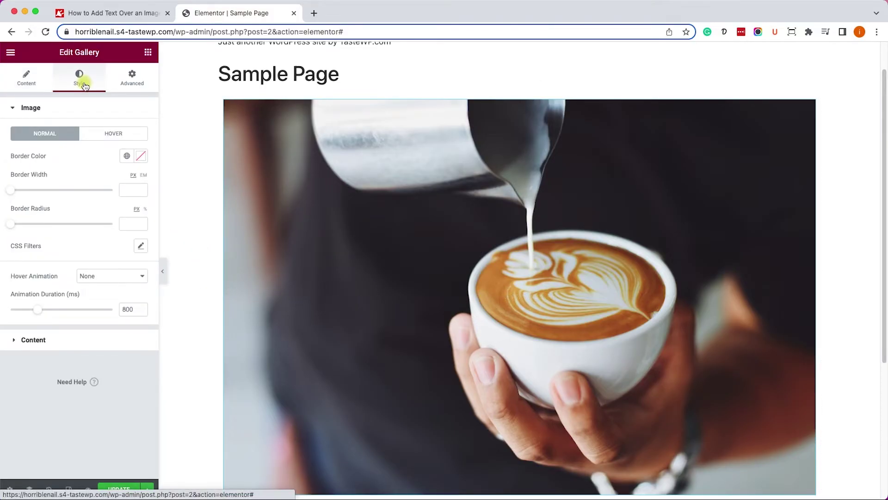
left_click(67, 337)
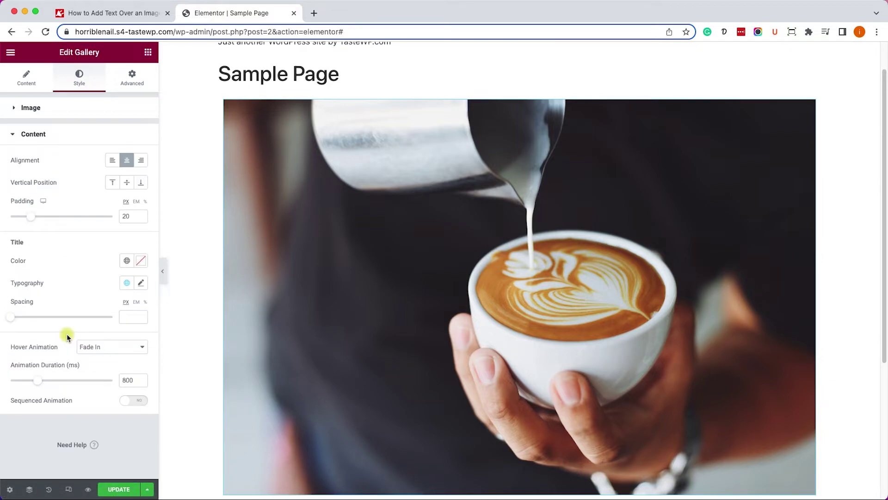
left_click(90, 345)
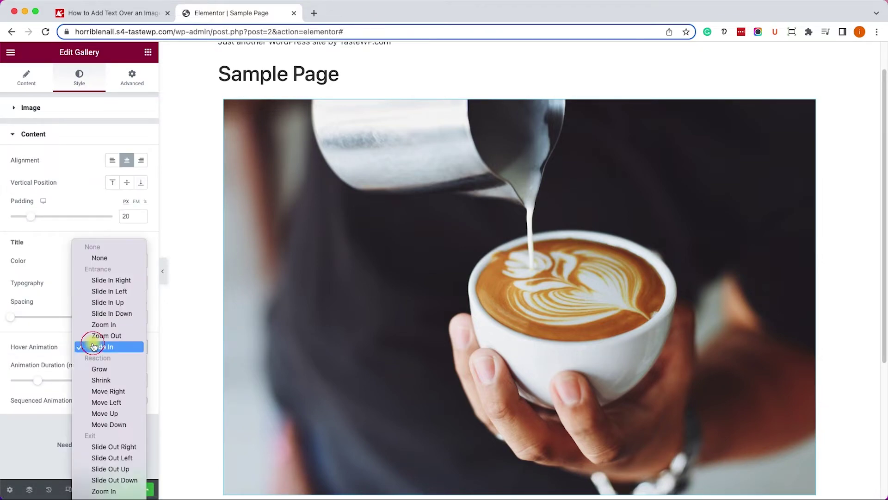
left_click(97, 257)
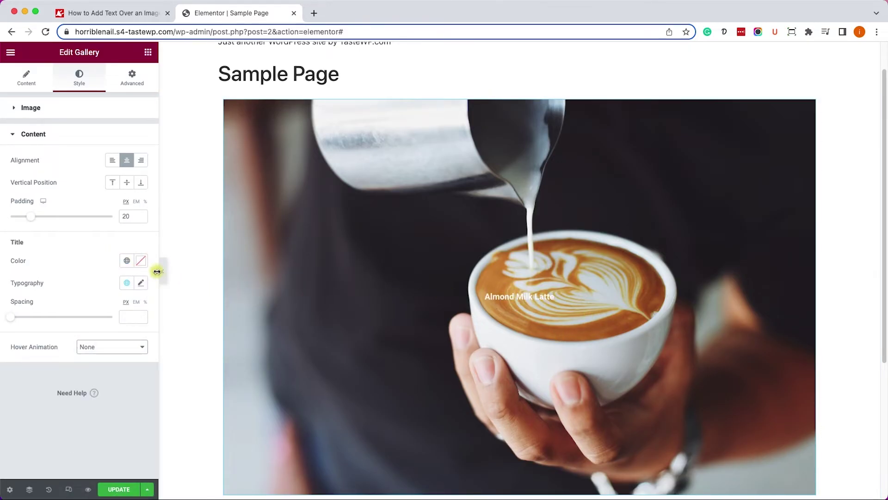
Step: Make the Almond Milk Latte caption colour bright green #40FFC3
left_click(141, 261)
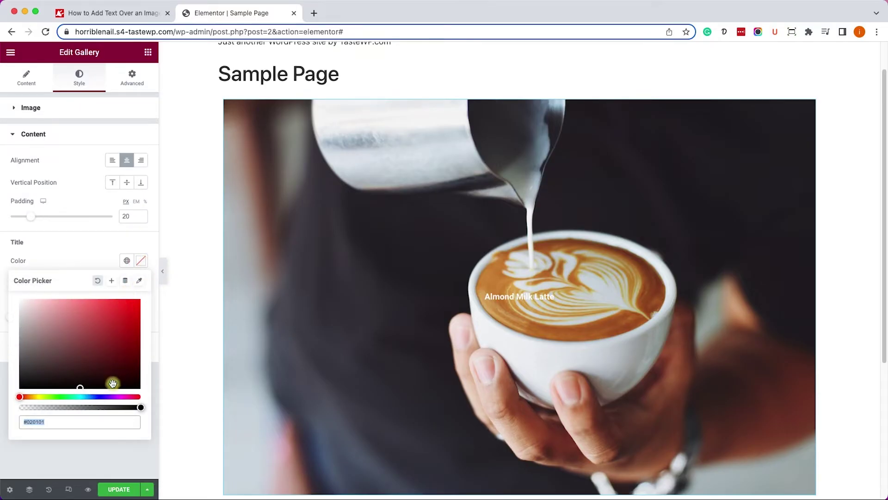
left_click(73, 397)
left_click_drag(91, 337, 110, 299)
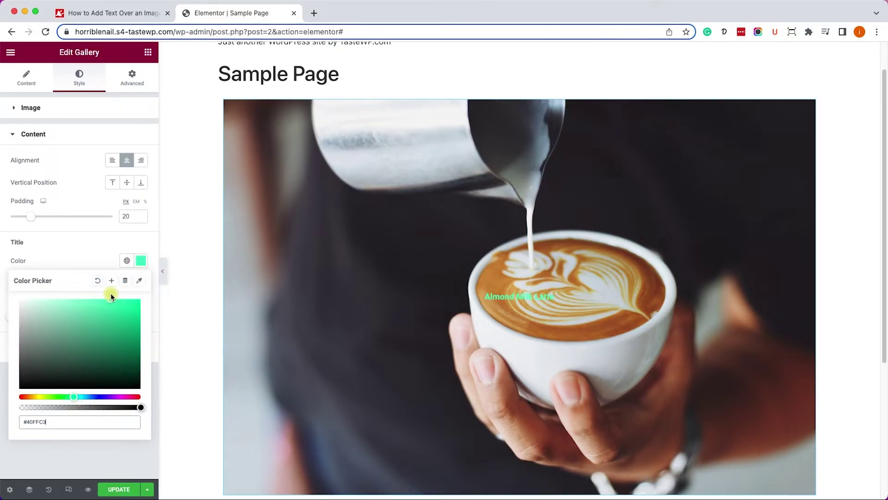
left_click(132, 267)
Step: Give the caption 85 px bold underlined typography and update the page
left_click(140, 282)
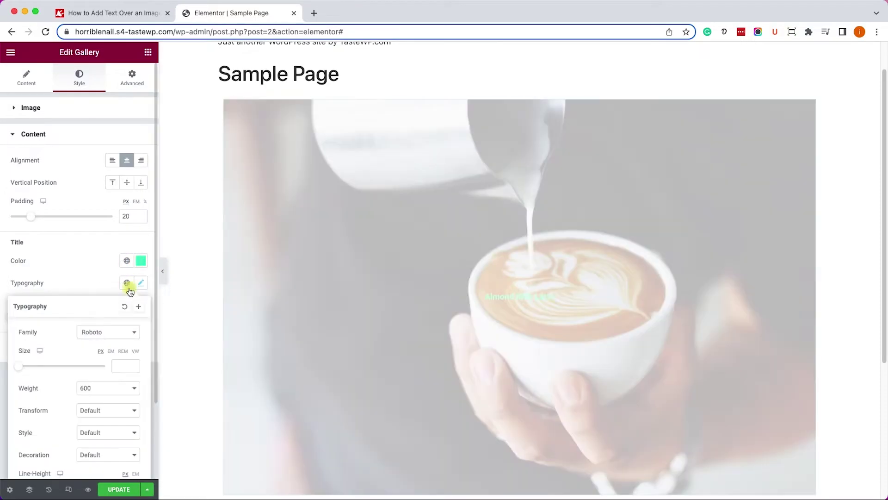
left_click_drag(20, 366, 57, 371)
left_click(88, 387)
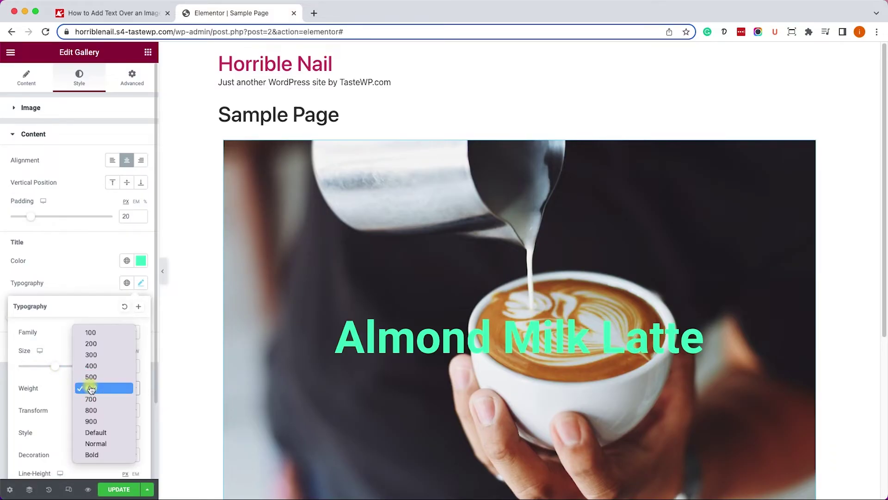
left_click(102, 456)
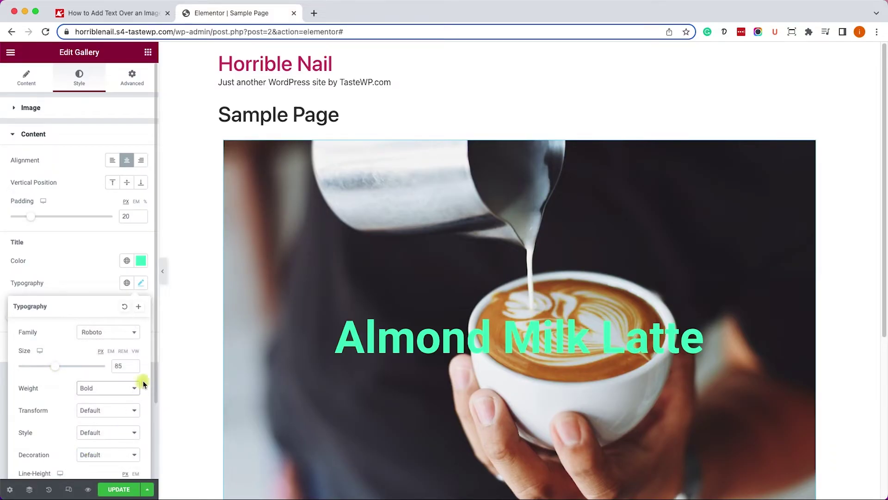
scroll(120, 384, "down", 1)
left_click(111, 426)
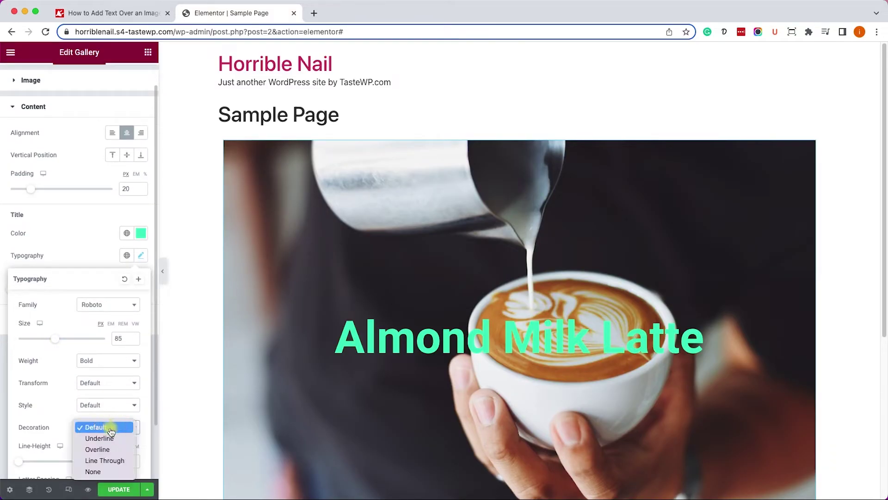
left_click(111, 437)
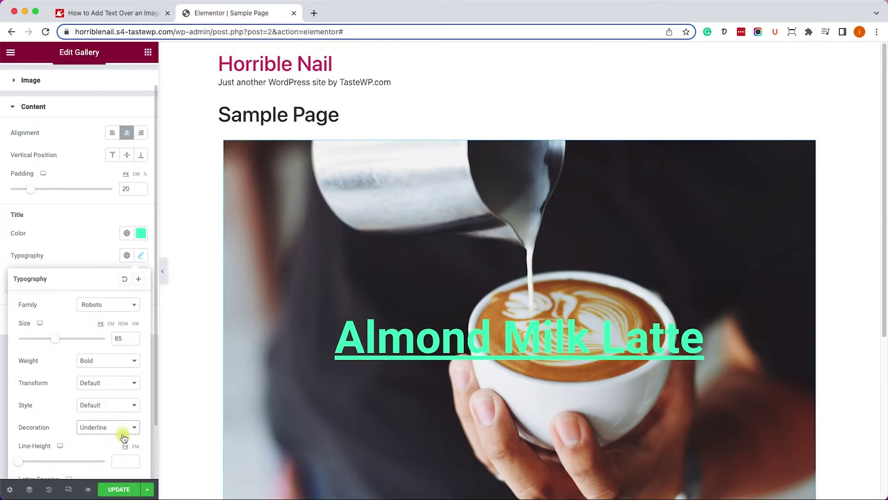
left_click(123, 487)
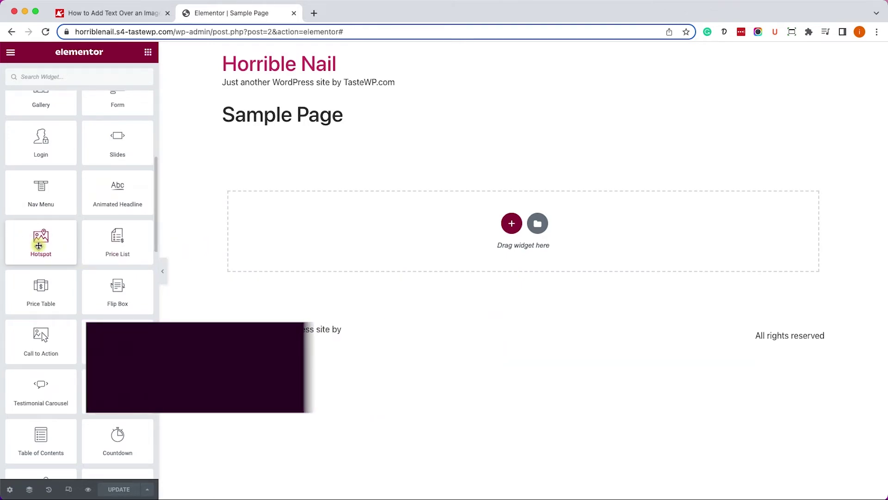
Step: Drag in a Hotspot widget and set its image to the Shiba Inu dog photo
left_click_drag(38, 245, 421, 224)
scroll(408, 249, "down", 1)
scroll(412, 254, "down", 2)
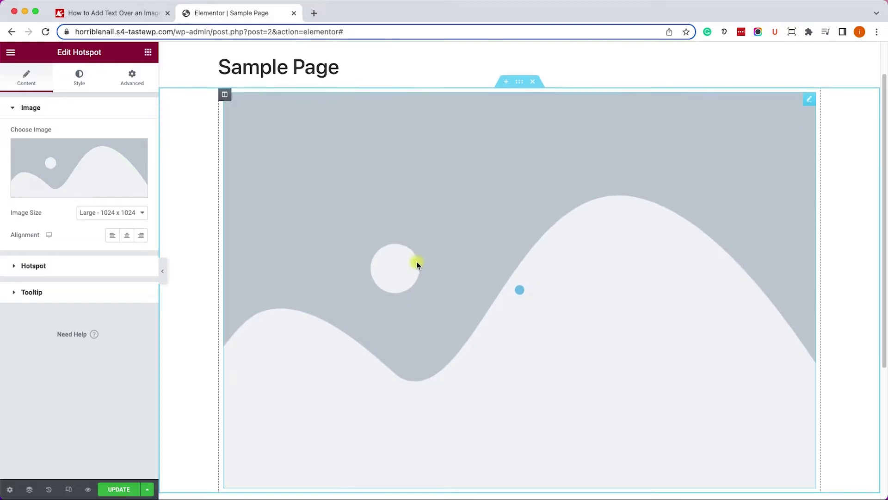
left_click(87, 170)
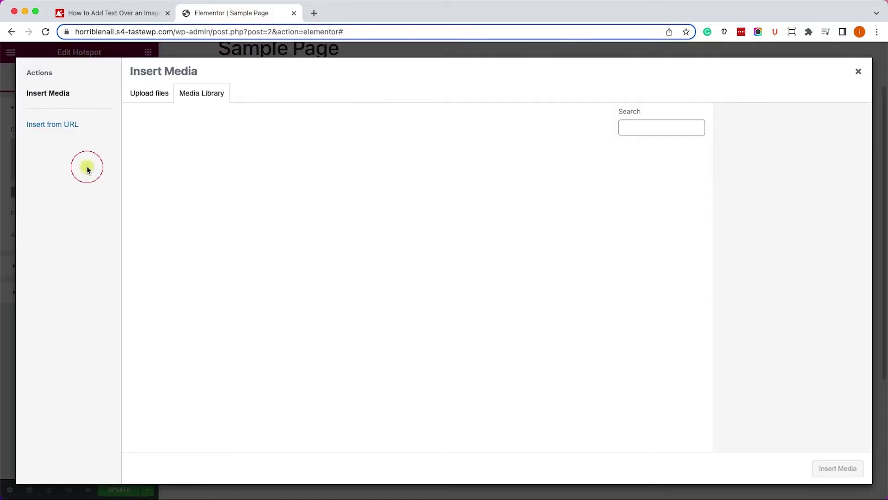
left_click(183, 182)
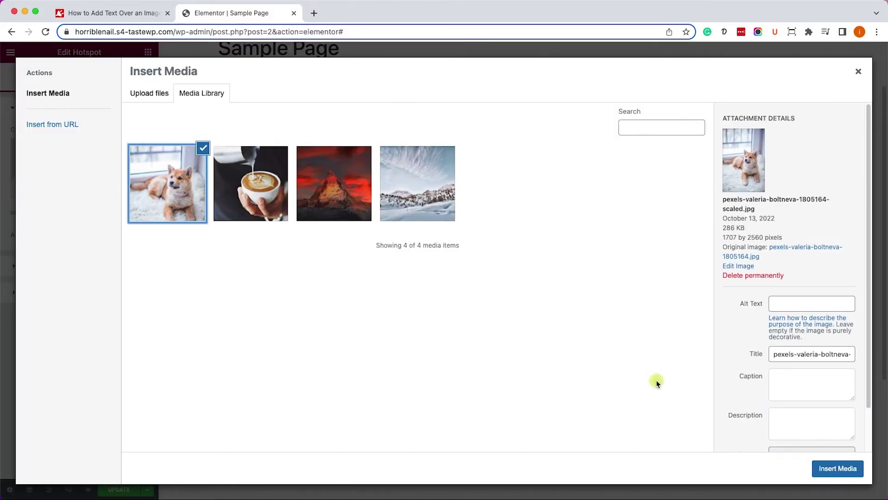
left_click(839, 469)
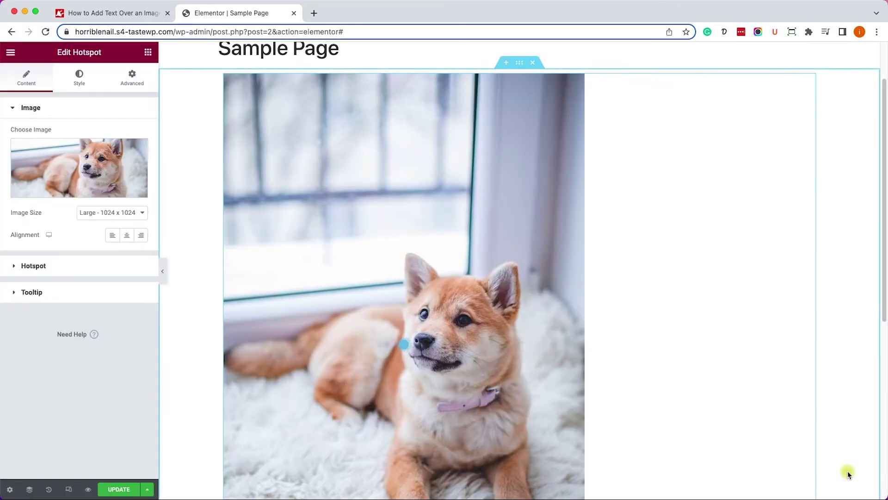
Step: Centre-align the dog photo in the Hotspot widget and check the default hotspot tooltip
left_click(126, 239)
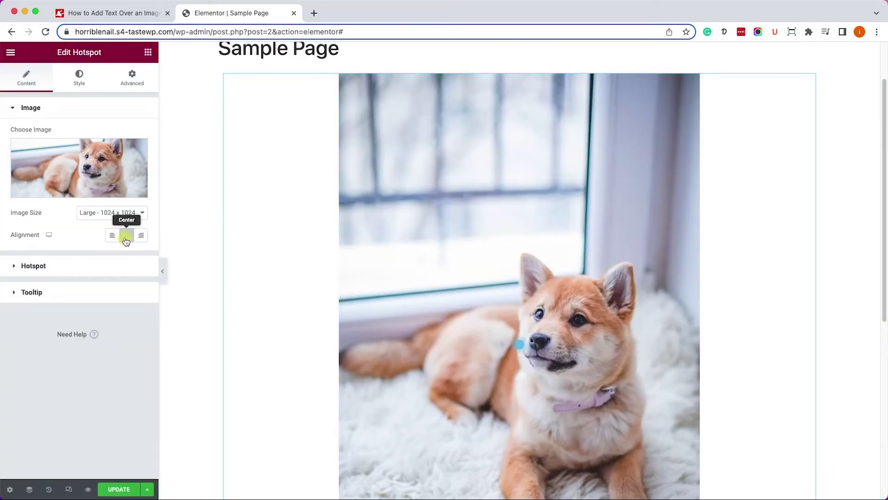
scroll(448, 298, "down", 4)
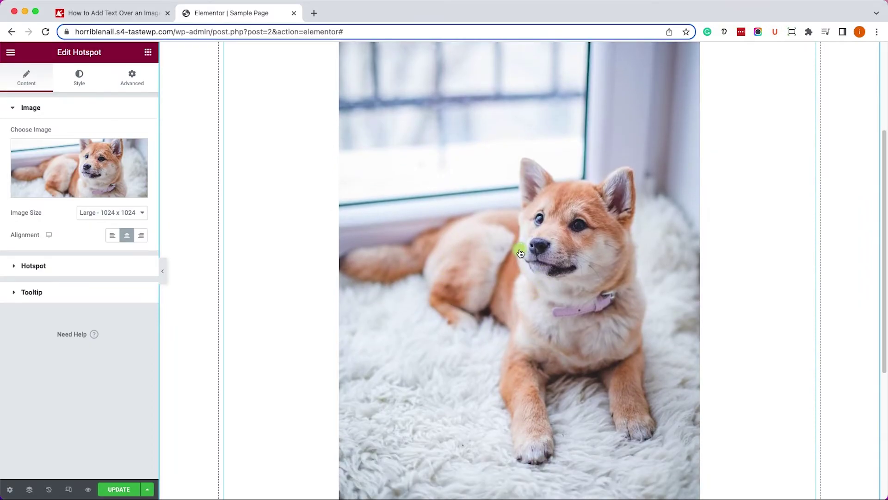
left_click(523, 253)
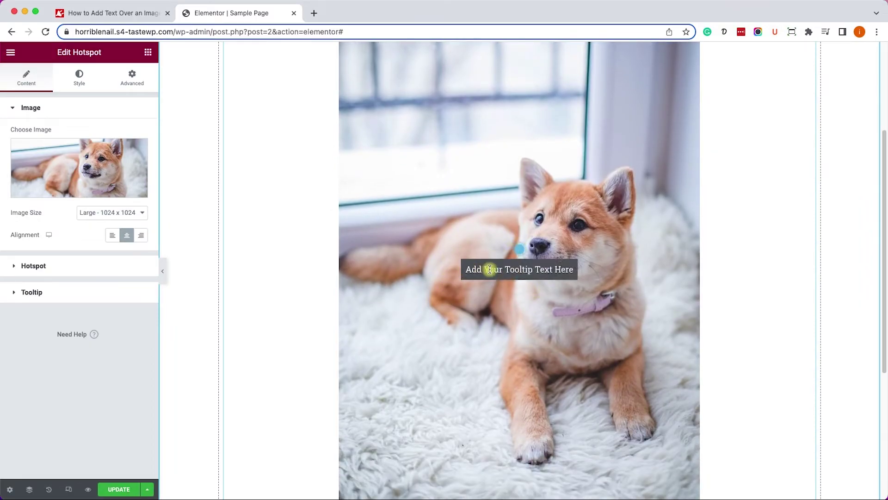
left_click(524, 255)
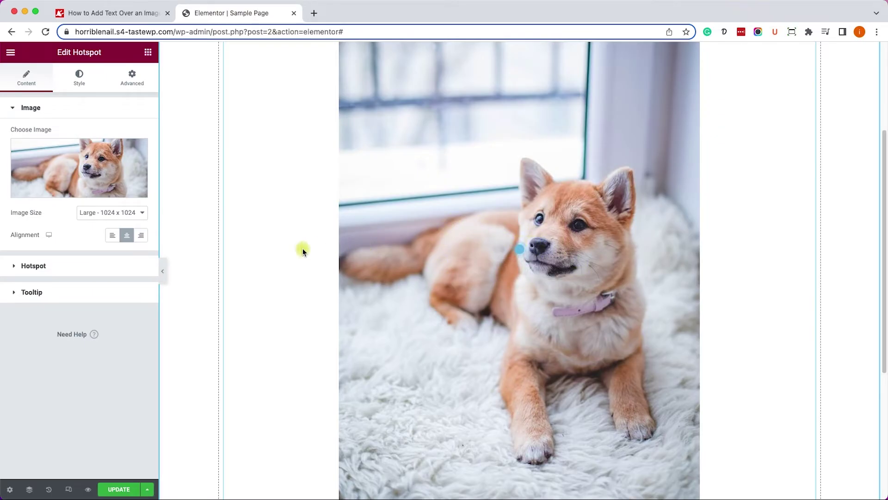
Step: Label the first hotspot 'Nose' with tooltip text 'This is the nose'
left_click(106, 264)
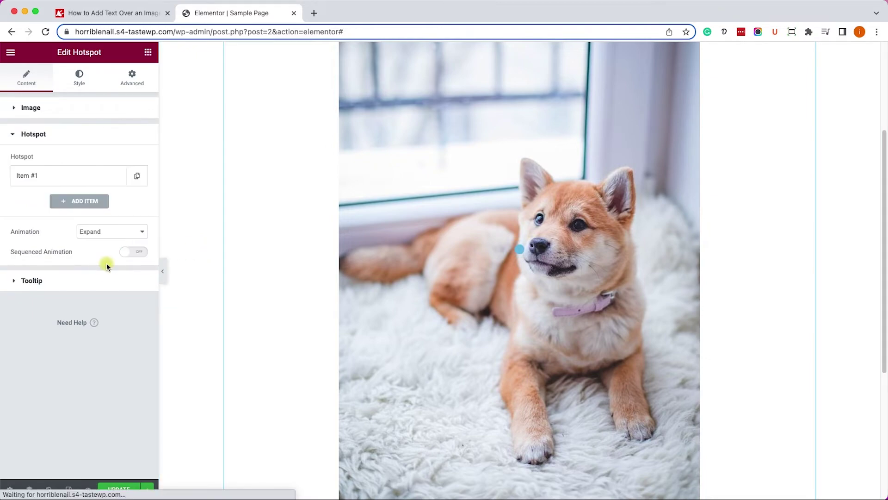
left_click(54, 184)
left_click(43, 227)
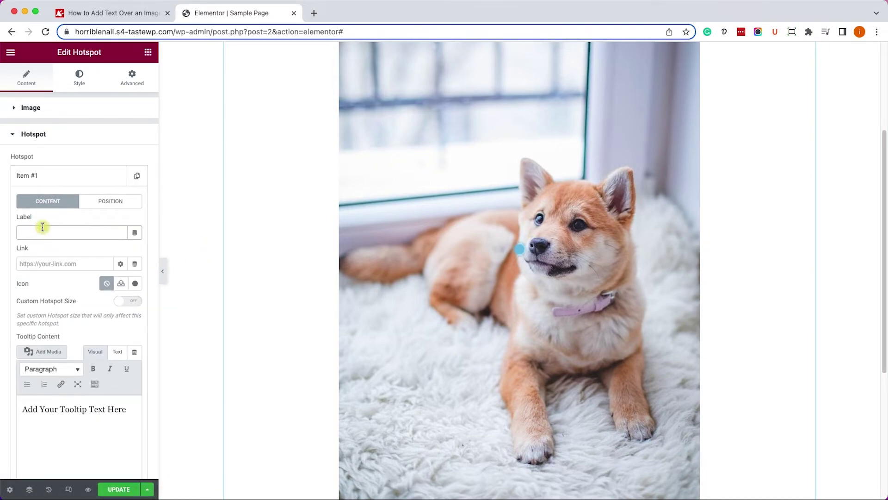
type("N")
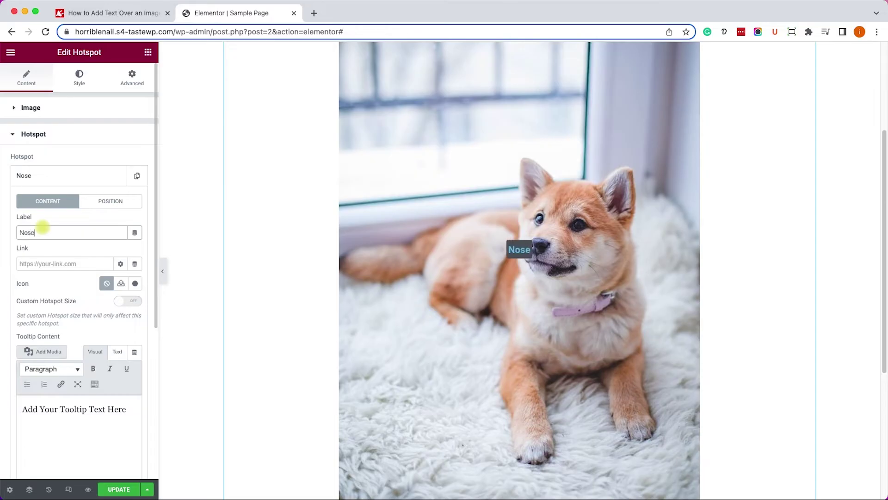
type("ose")
triple_click(38, 406)
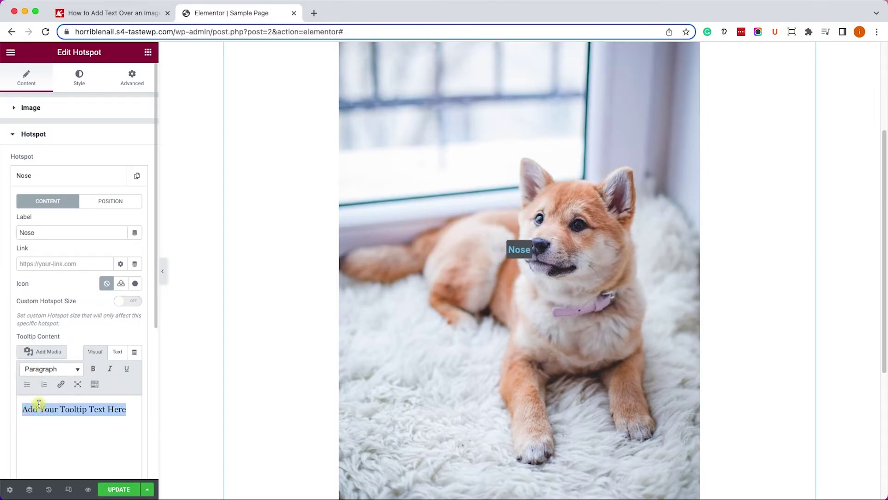
type("This is the nose")
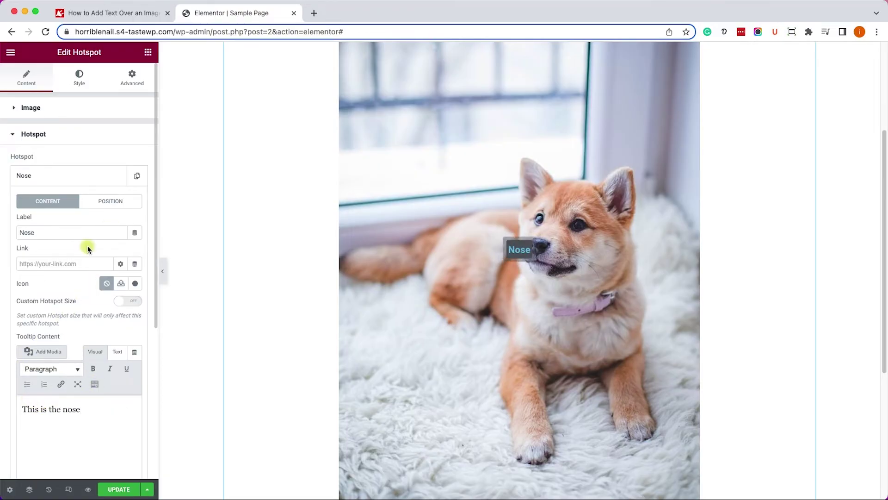
Step: Position the Nose hotspot at offsets 60 horizontal and 51 vertical, over the dog's nose
left_click(99, 202)
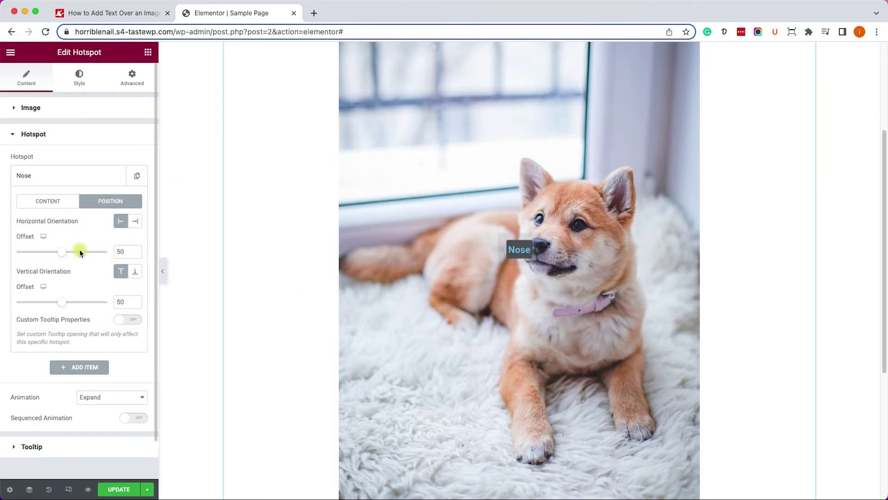
left_click_drag(67, 254, 77, 254)
left_click_drag(64, 302, 65, 302)
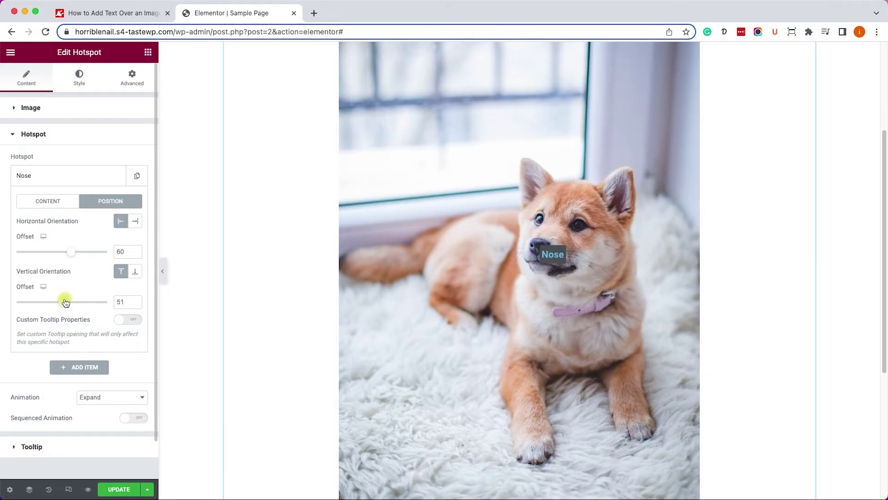
left_click(61, 186)
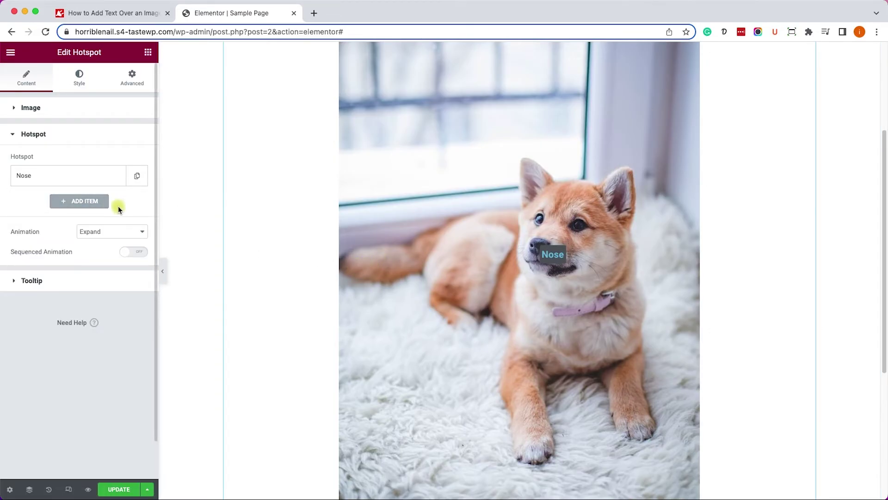
Step: Add a second hotspot labelled 'Tail' with the tooltip 'This is the tail'
left_click(89, 204)
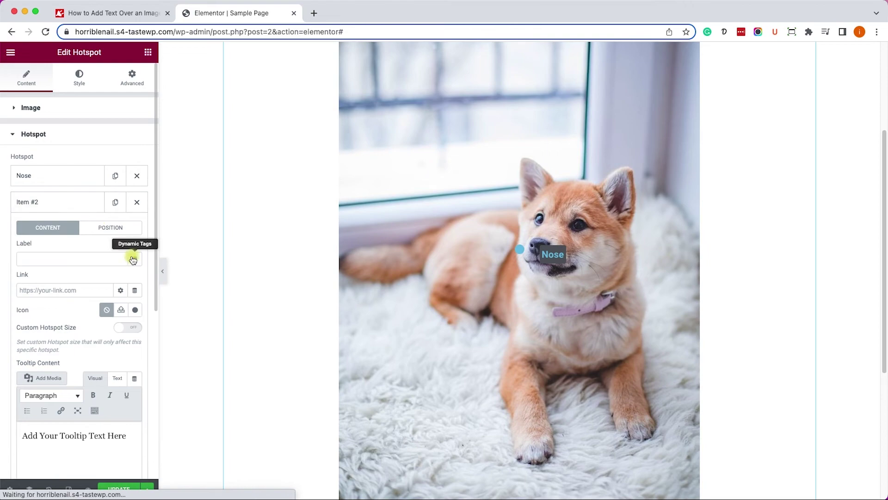
left_click(66, 259)
type("Tail")
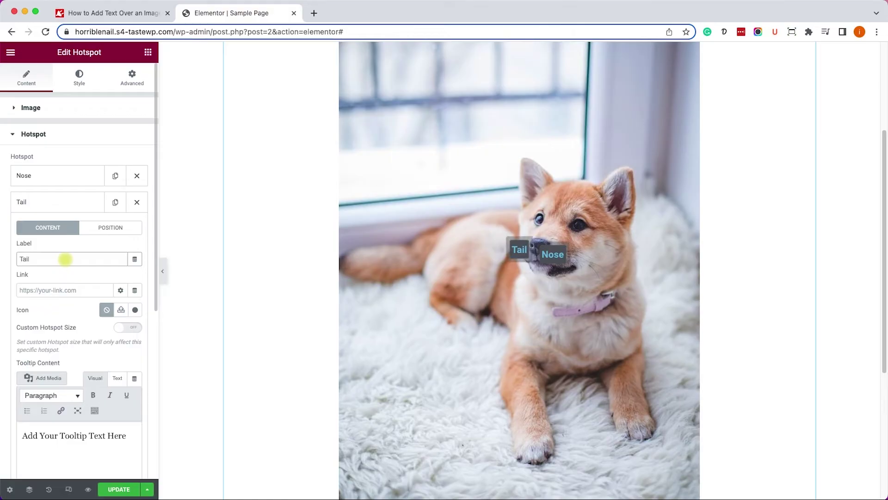
triple_click(63, 435)
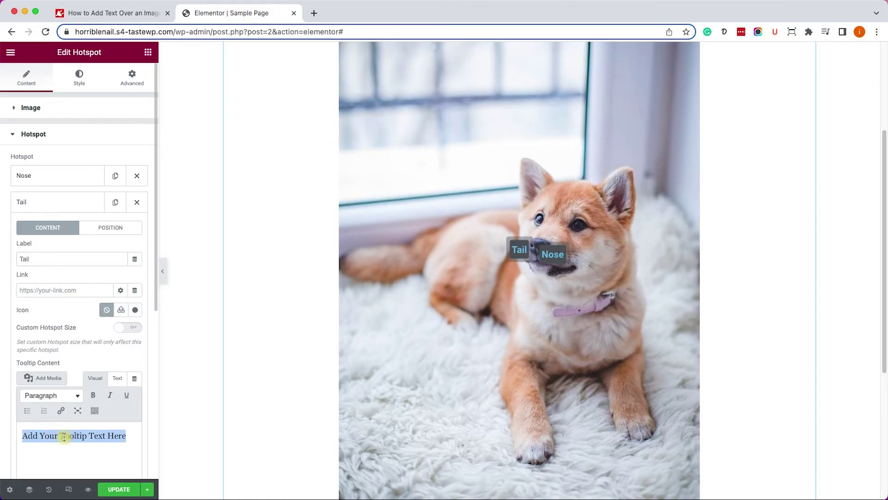
type("This is the tail")
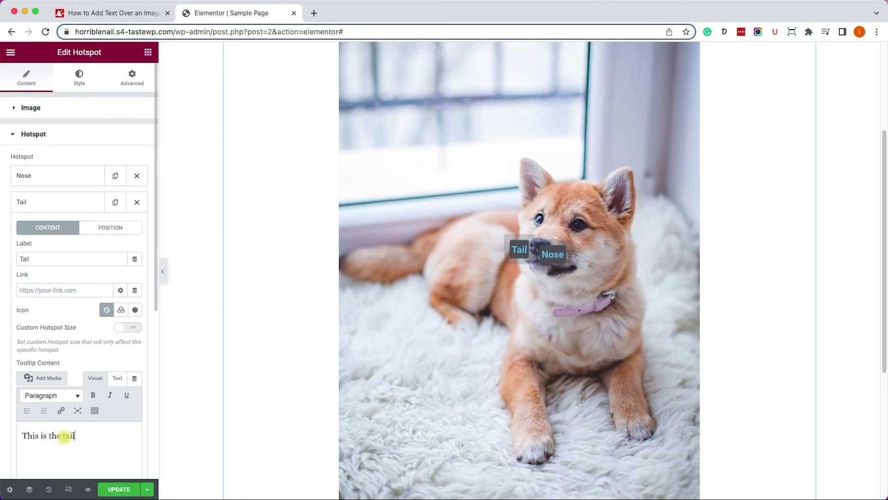
Step: Place the Tail hotspot at offsets 6/53 on the dog's tail and preview the tooltips
left_click(111, 229)
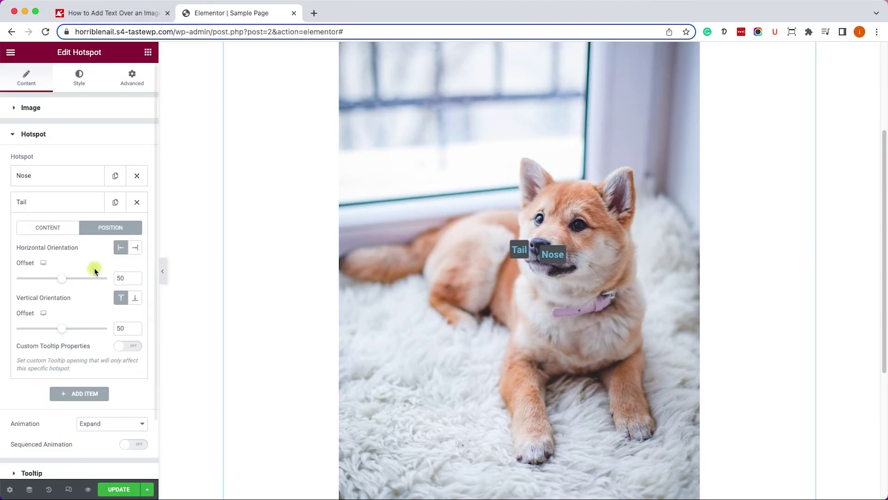
left_click_drag(62, 278, 22, 284)
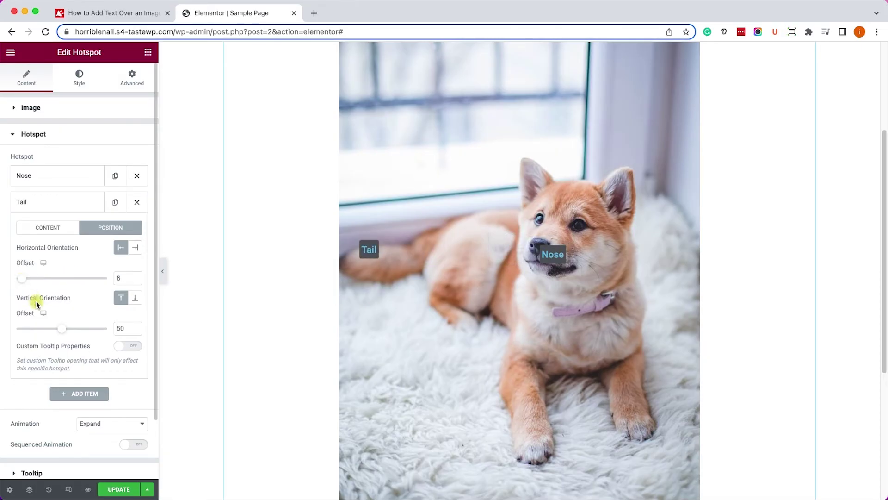
left_click_drag(62, 329, 65, 332)
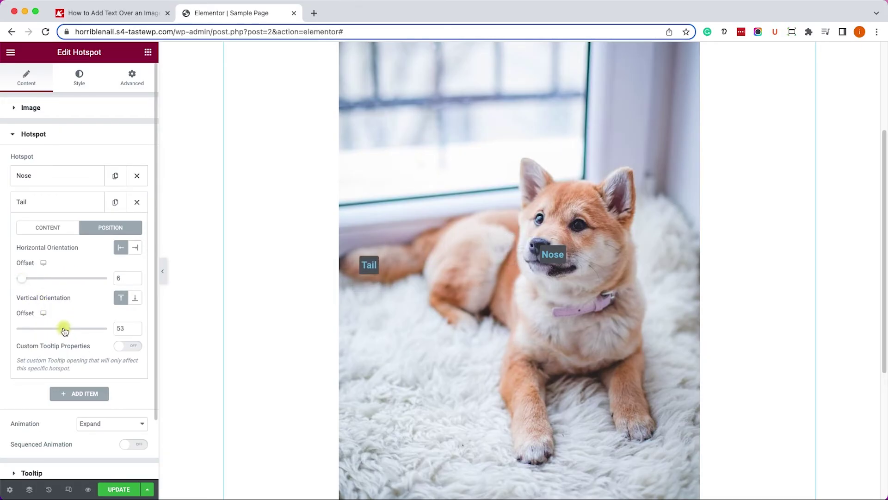
left_click(370, 270)
left_click(550, 260)
left_click(88, 205)
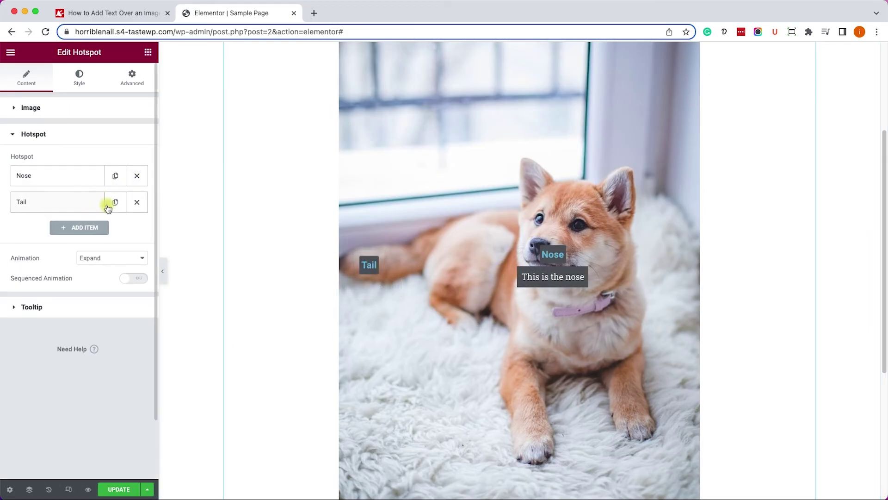
Step: Add a third hotspot labelled 'Ear' at horizontal offset 81 and vertical offset 35
left_click(84, 228)
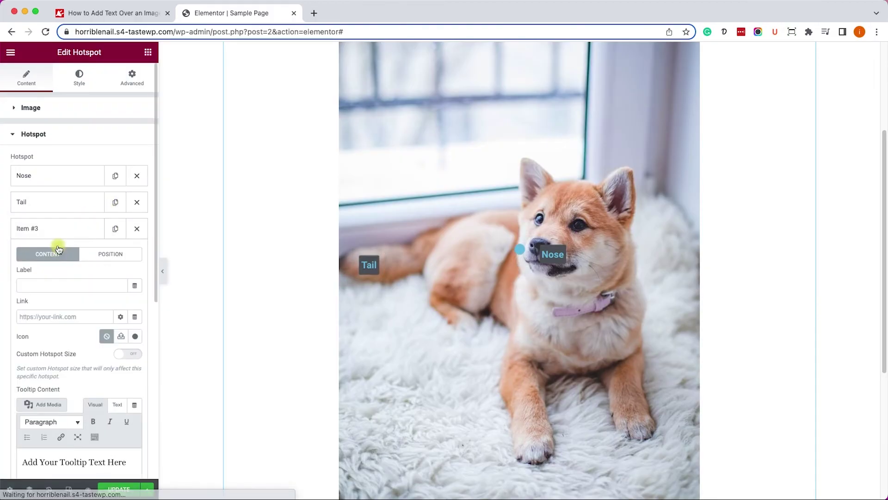
left_click(51, 283)
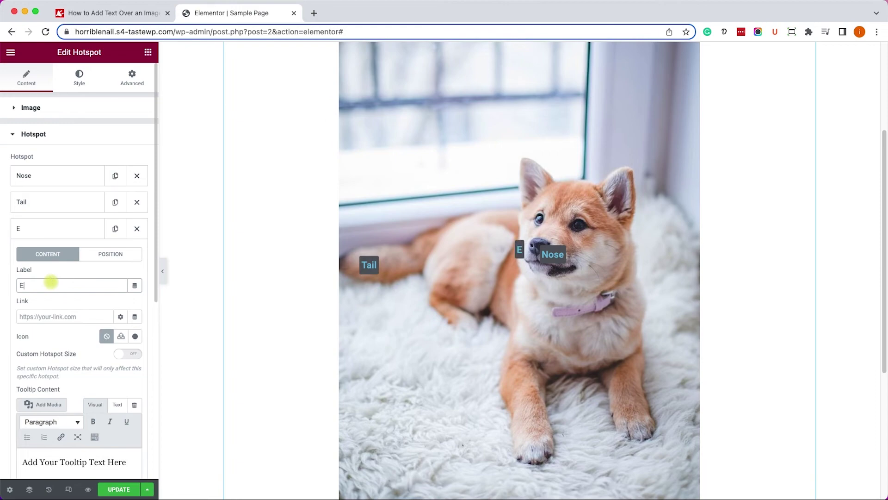
left_click(111, 254)
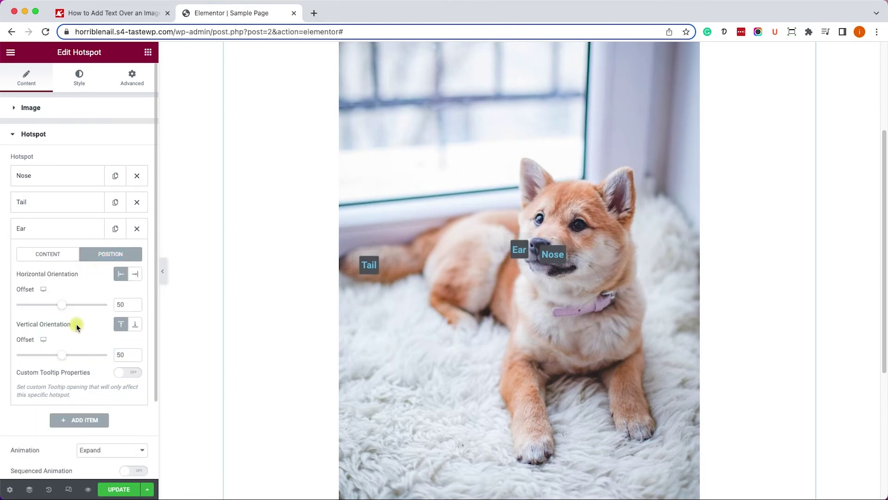
left_click_drag(57, 311, 88, 311)
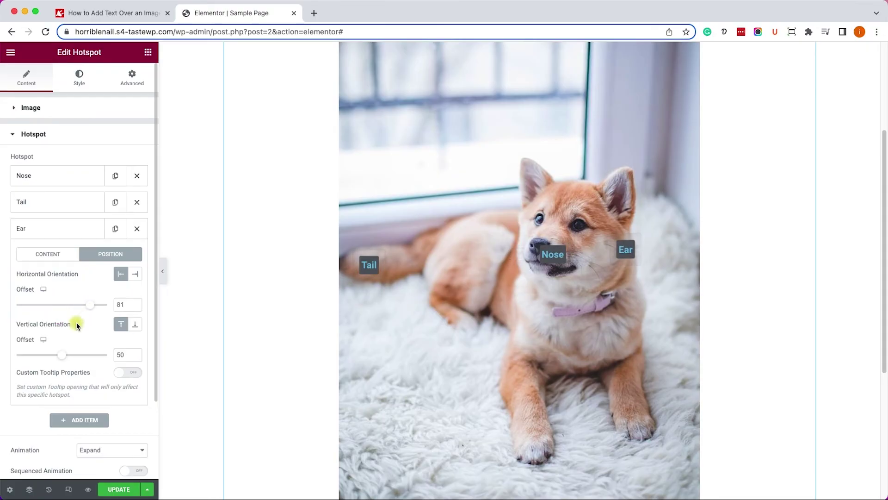
left_click_drag(63, 350, 48, 360)
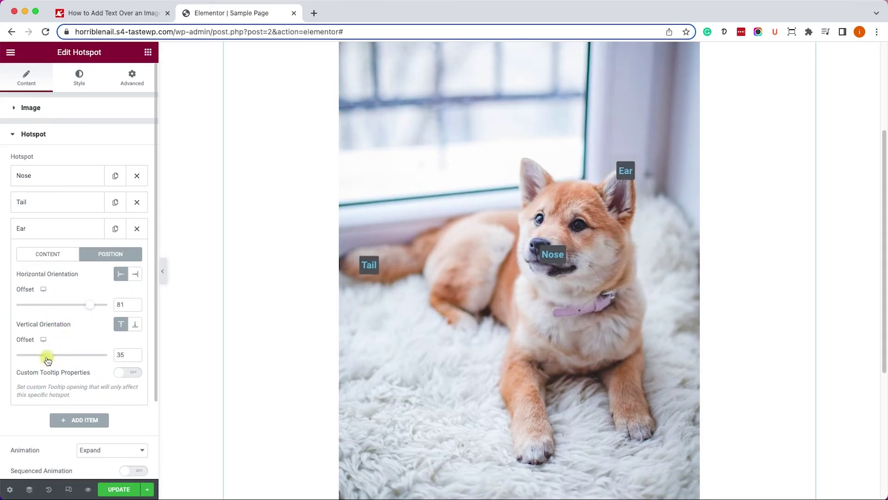
Step: Preview the Tail, Nose and Ear hotspot tooltips on the dog image
left_click(366, 266)
left_click(553, 254)
left_click(622, 178)
left_click(367, 262)
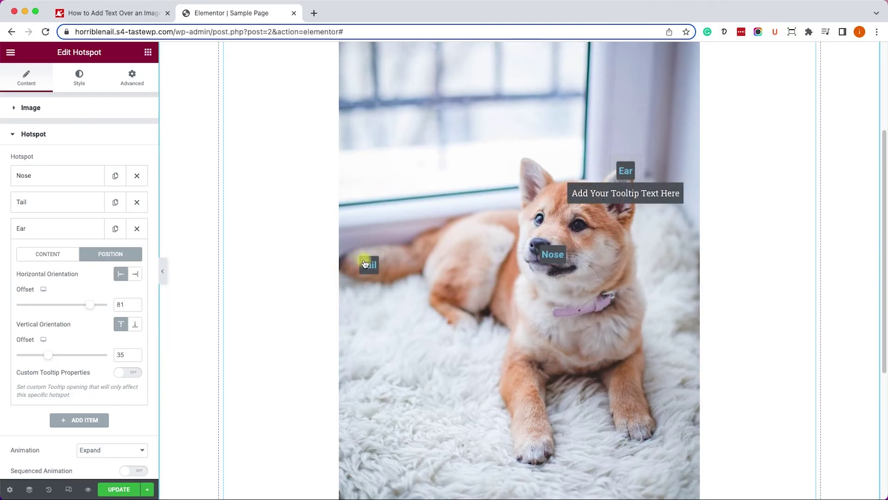
Step: Change the Tooltip Trigger setting from Click to Hover
left_click(59, 140)
left_click(59, 159)
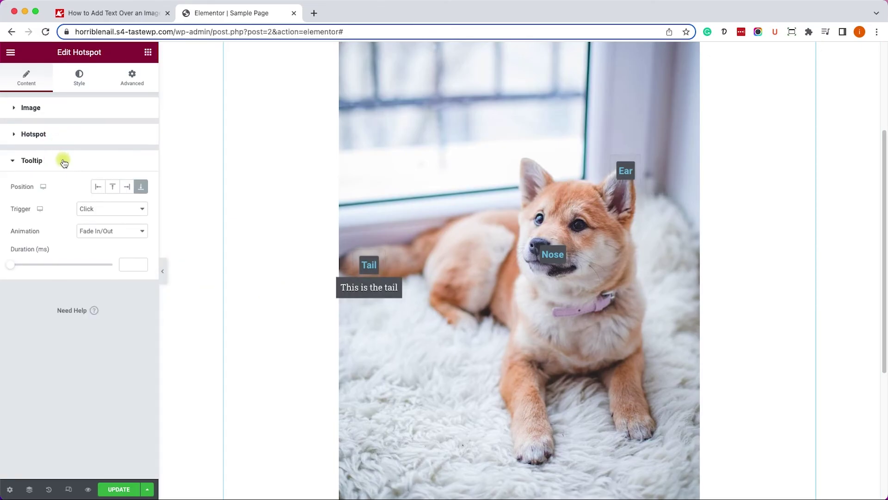
left_click(136, 212)
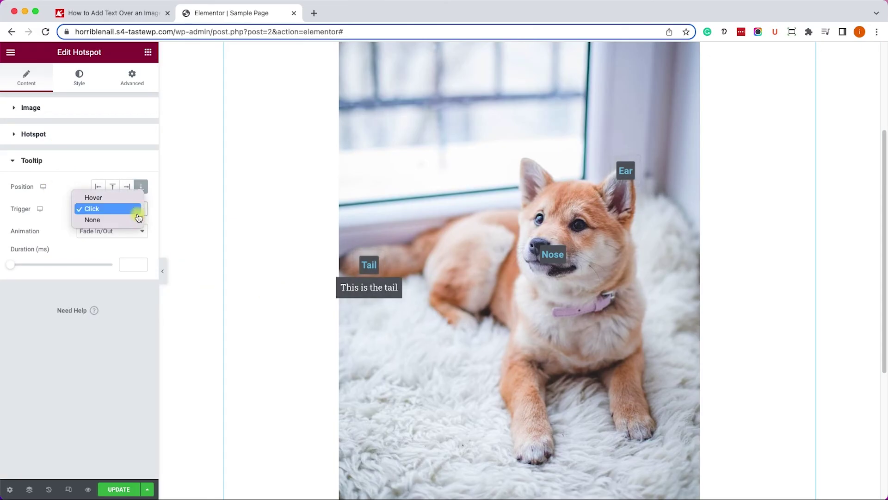
left_click(125, 199)
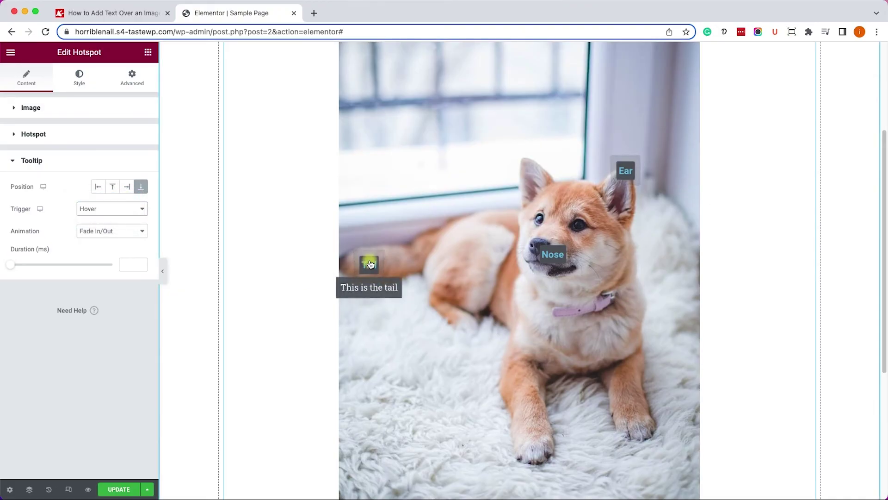
mouse_move(626, 174)
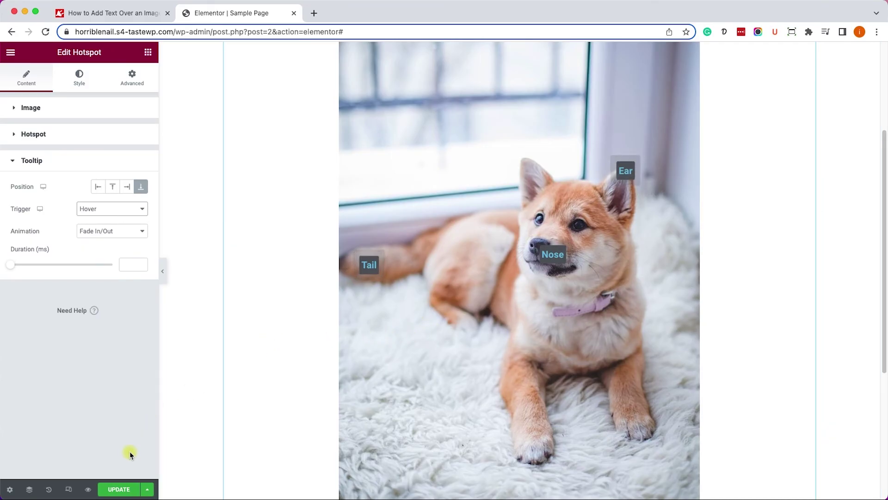
Step: Save the page with the Nose, Tail and Ear hotspots using Update
left_click(119, 488)
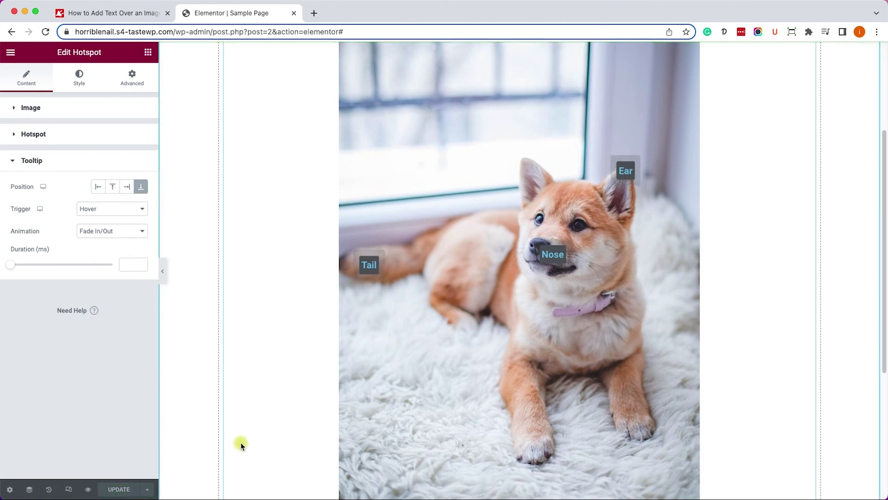